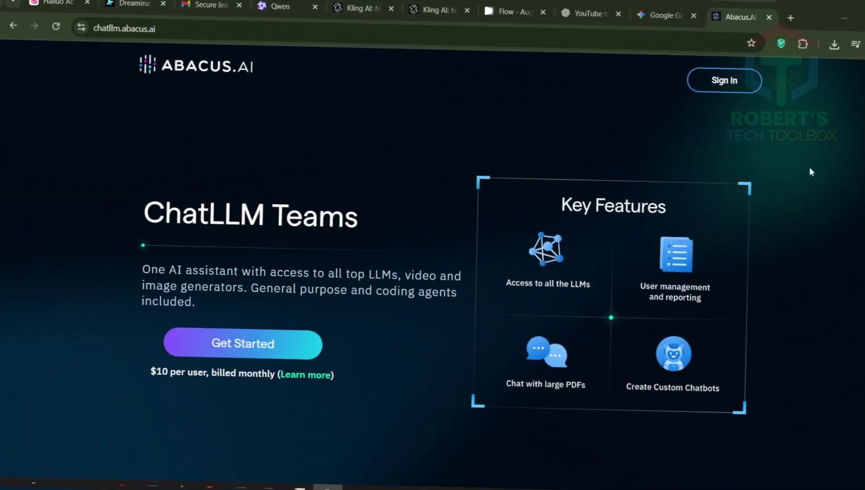
Scroll down the ChatLLM Teams landing page to review its feature sections
{"action": "scroll", "coordinate": [432, 272], "scroll_direction": "down", "scroll_amount": 1}
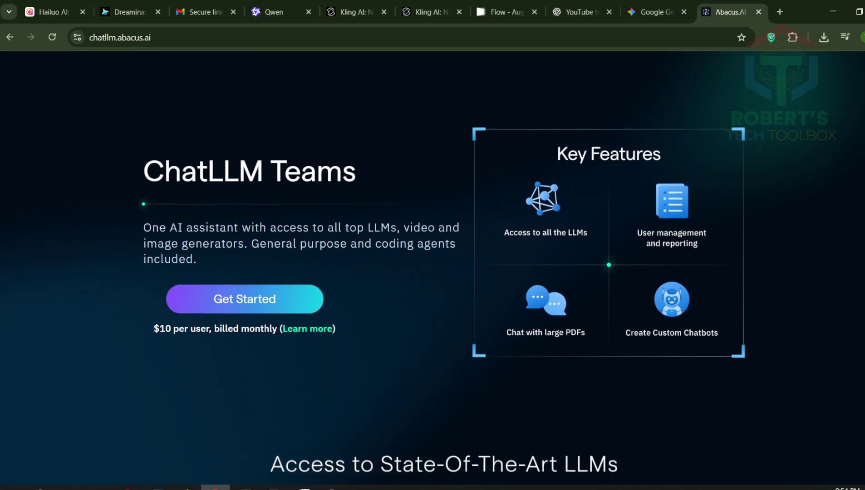
{"action": "scroll", "coordinate": [432, 272], "scroll_direction": "down", "scroll_amount": 1}
{"action": "scroll", "coordinate": [432, 272], "scroll_direction": "down", "scroll_amount": 2}
{"action": "scroll", "coordinate": [433, 273], "scroll_direction": "down", "scroll_amount": 4}
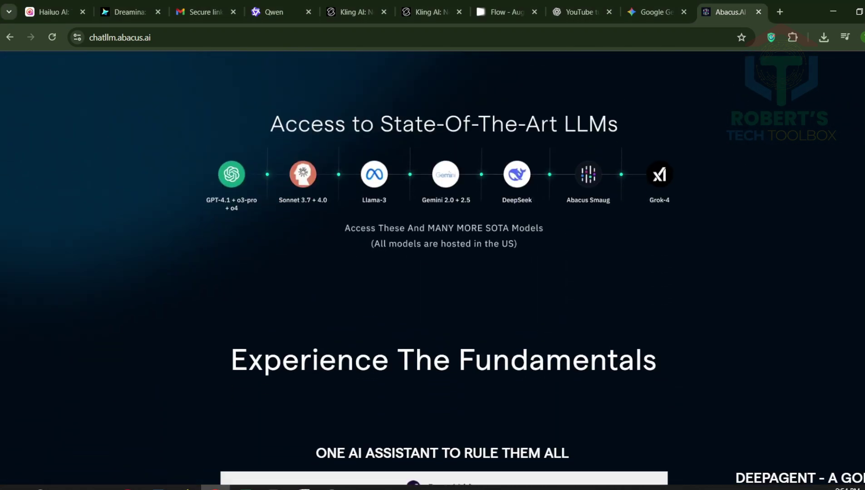
{"action": "scroll", "coordinate": [432, 272], "scroll_direction": "down", "scroll_amount": 5}
{"action": "scroll", "coordinate": [432, 272], "scroll_direction": "down", "scroll_amount": 6}
{"action": "scroll", "coordinate": [432, 272], "scroll_direction": "down", "scroll_amount": 1}
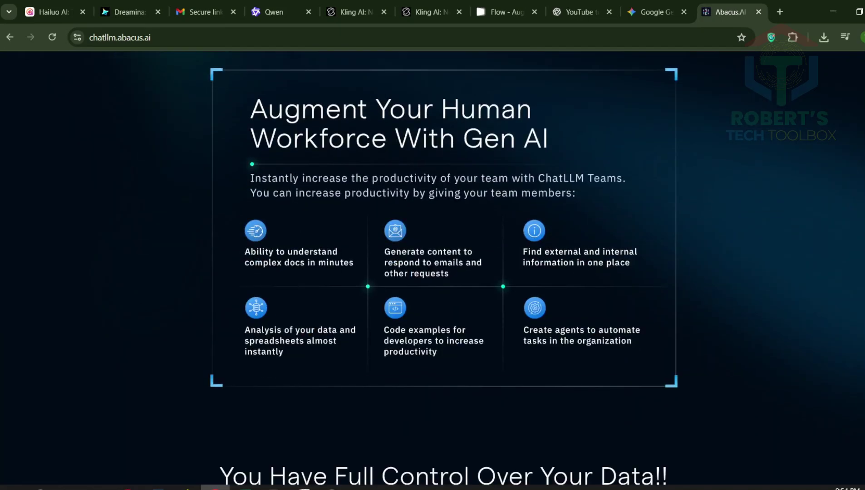
{"action": "scroll", "coordinate": [433, 272], "scroll_direction": "down", "scroll_amount": 2}
{"action": "scroll", "coordinate": [433, 272], "scroll_direction": "down", "scroll_amount": 5}
{"action": "scroll", "coordinate": [433, 273], "scroll_direction": "down", "scroll_amount": 2}
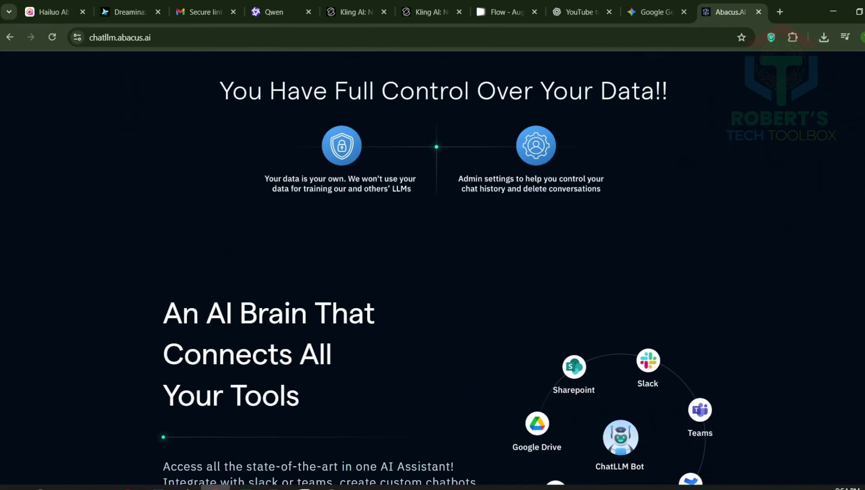
{"action": "scroll", "coordinate": [432, 272], "scroll_direction": "down", "scroll_amount": 1}
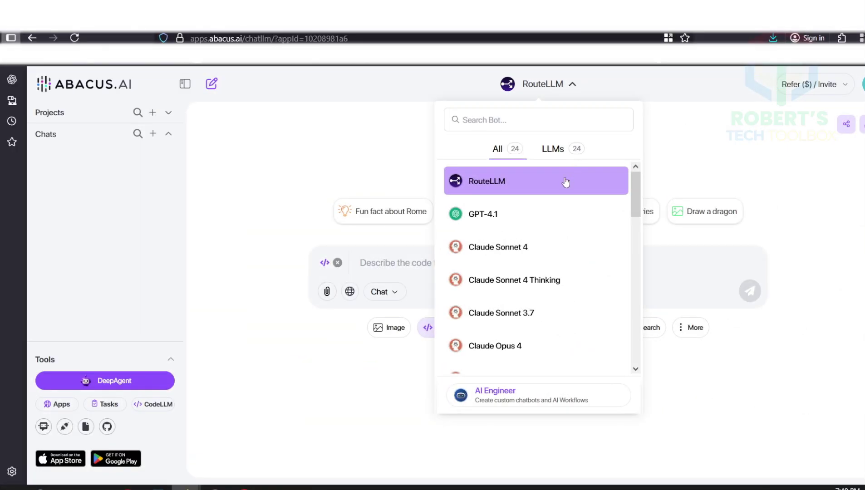
Scroll through the chat model list (RouteLLM, GPT-4.1, Claude) and close it
{"action": "left_click_drag", "start_coordinate": [637, 190], "coordinate": [636, 309]}
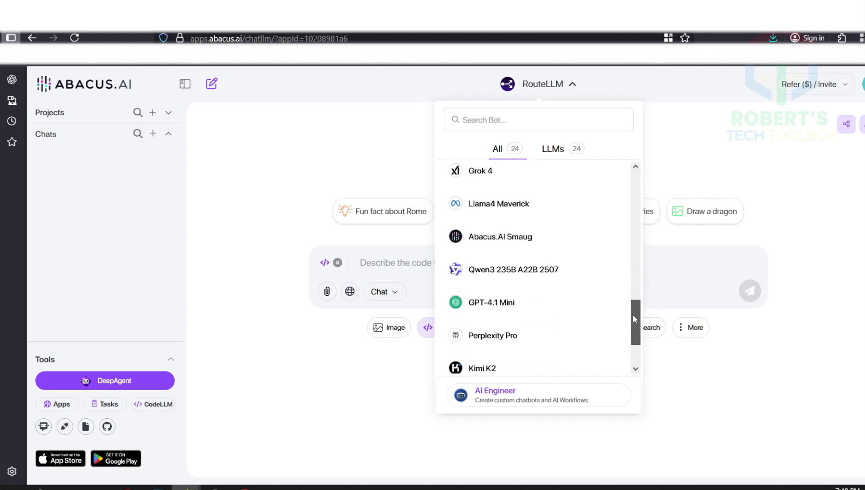
{"action": "left_click_drag", "start_coordinate": [634, 308], "coordinate": [633, 336]}
{"action": "left_click", "coordinate": [390, 331]}
Browse the image and video generation models (Seedance Pro, Runway, Veo 3), then cancel
{"action": "left_click", "coordinate": [417, 192]}
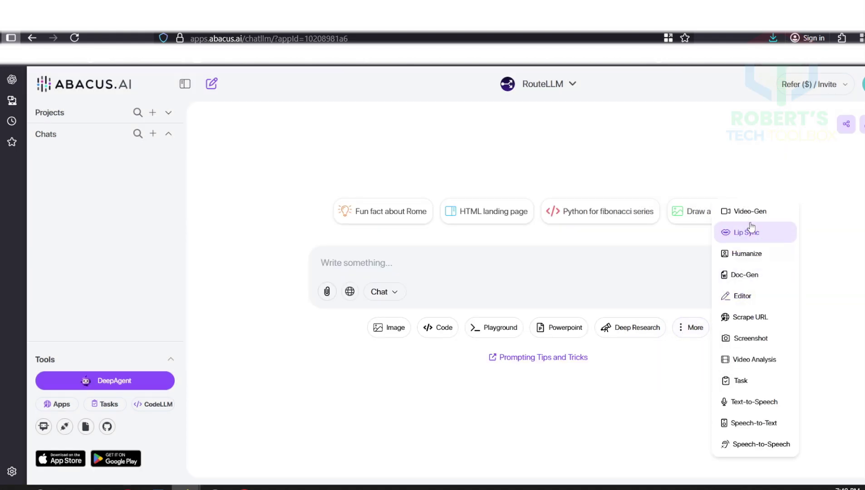
{"action": "left_click", "coordinate": [737, 318]}
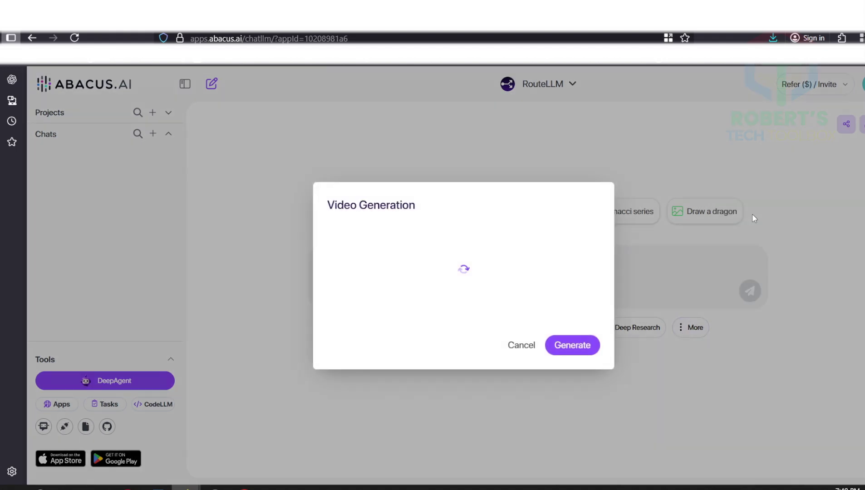
{"action": "left_click", "coordinate": [415, 192]}
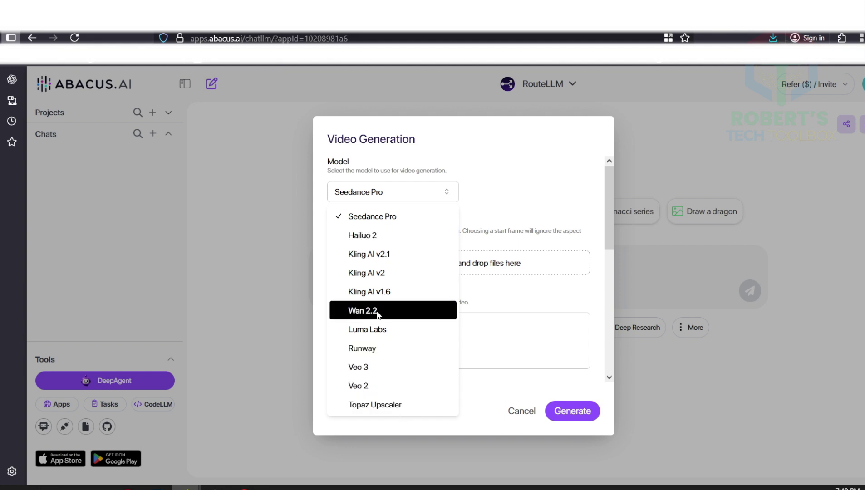
{"action": "left_click", "coordinate": [522, 411]}
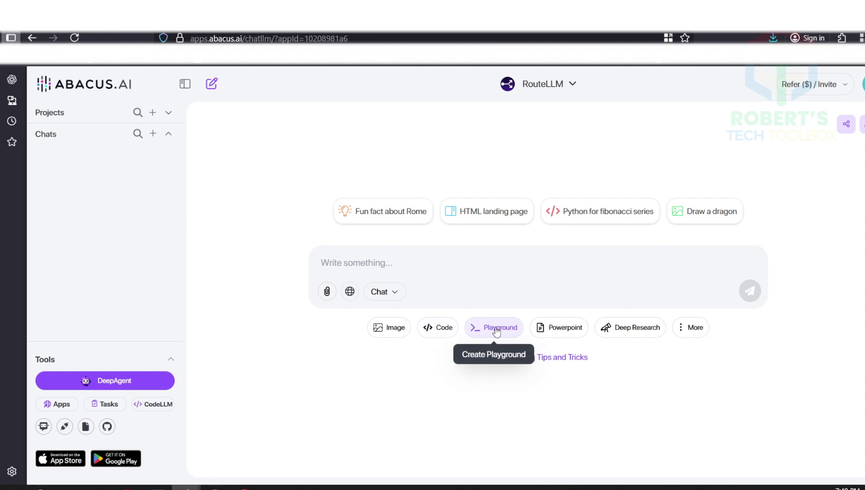
{"action": "left_click", "coordinate": [690, 327]}
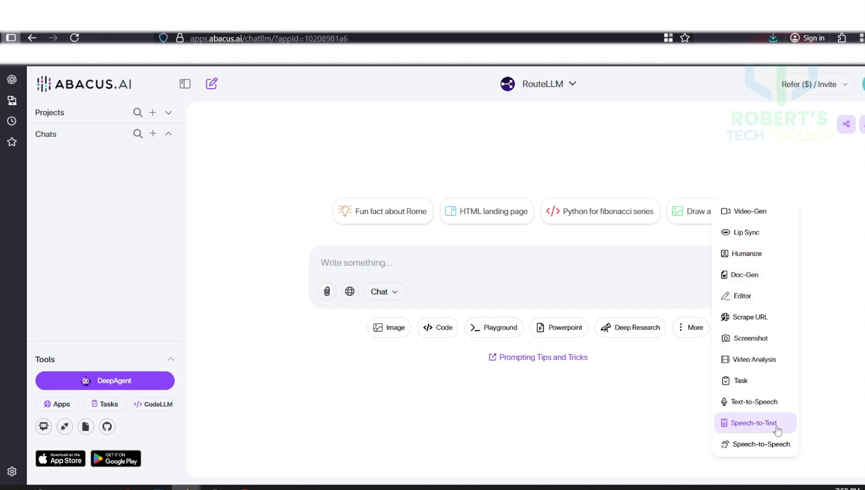
{"action": "left_click", "coordinate": [762, 402]}
{"action": "left_click", "coordinate": [417, 200]}
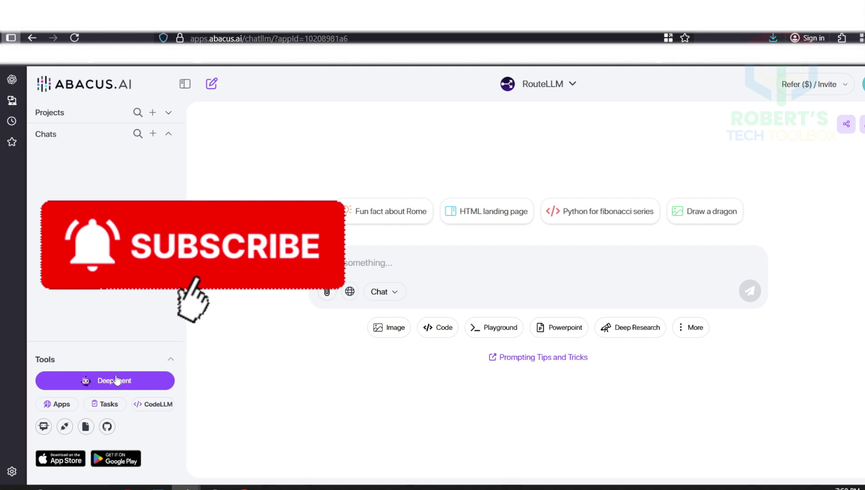
{"action": "left_click", "coordinate": [116, 380]}
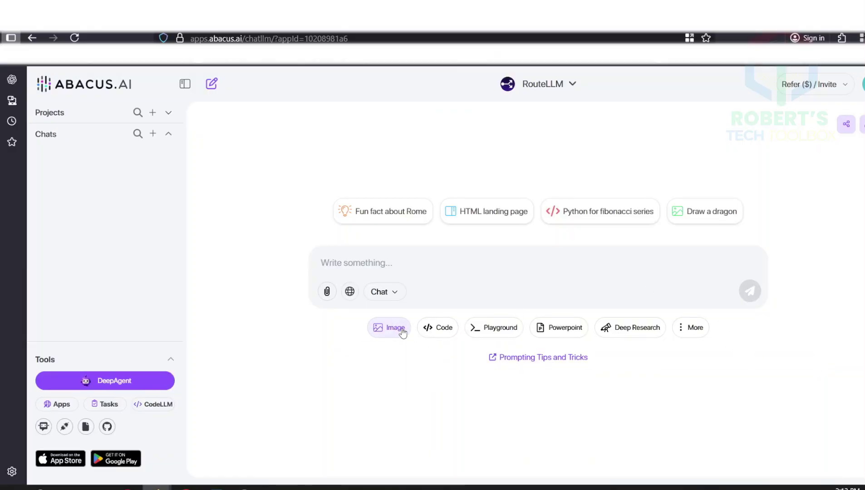
Set up Image Generation with FLUX 1.1 [pro] Ultra, checking Number of Images and keeping 1:1 ratio
{"action": "left_click", "coordinate": [402, 333]}
{"action": "left_click", "coordinate": [409, 192]}
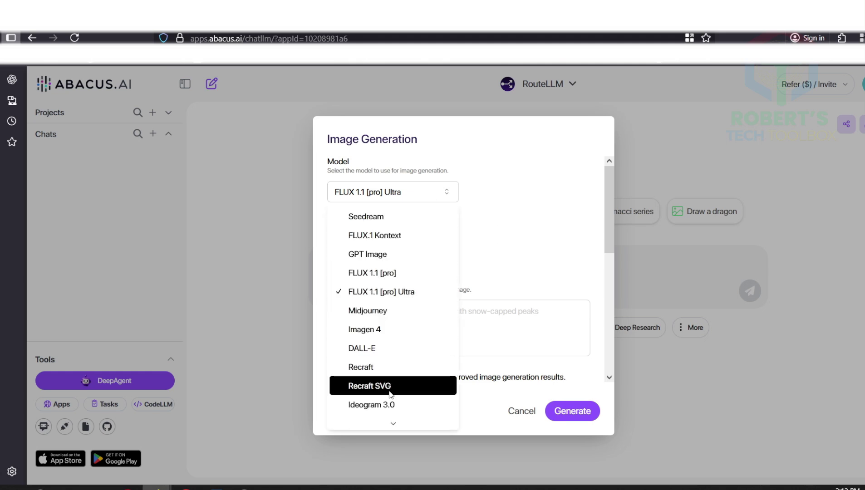
{"action": "scroll", "coordinate": [389, 394], "scroll_direction": "down", "scroll_amount": 2}
{"action": "left_click", "coordinate": [409, 248]}
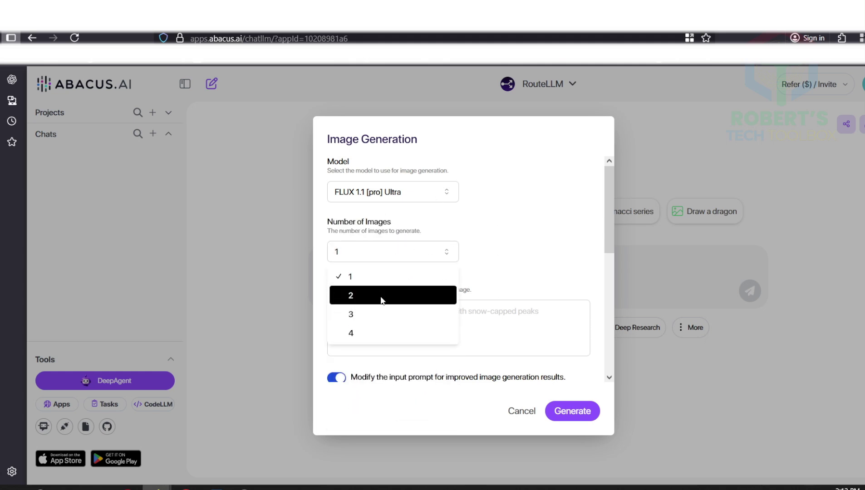
{"action": "scroll", "coordinate": [511, 220], "scroll_direction": "down", "scroll_amount": 3}
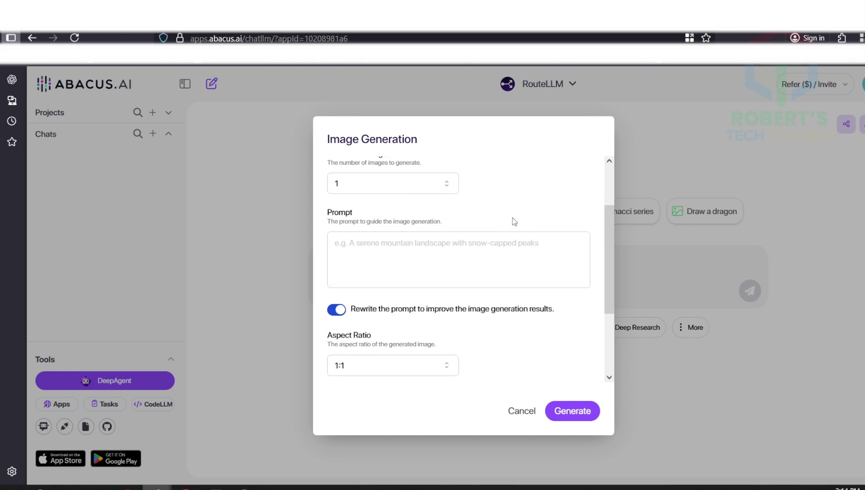
{"action": "scroll", "coordinate": [513, 219], "scroll_direction": "down", "scroll_amount": 1}
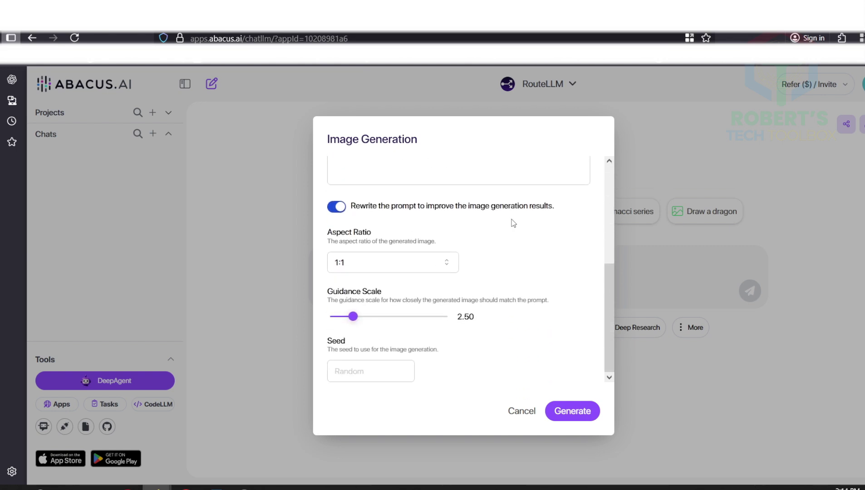
{"action": "left_click", "coordinate": [434, 267]}
{"action": "left_click", "coordinate": [450, 263]}
{"action": "scroll", "coordinate": [511, 259], "scroll_direction": "up", "scroll_amount": 5}
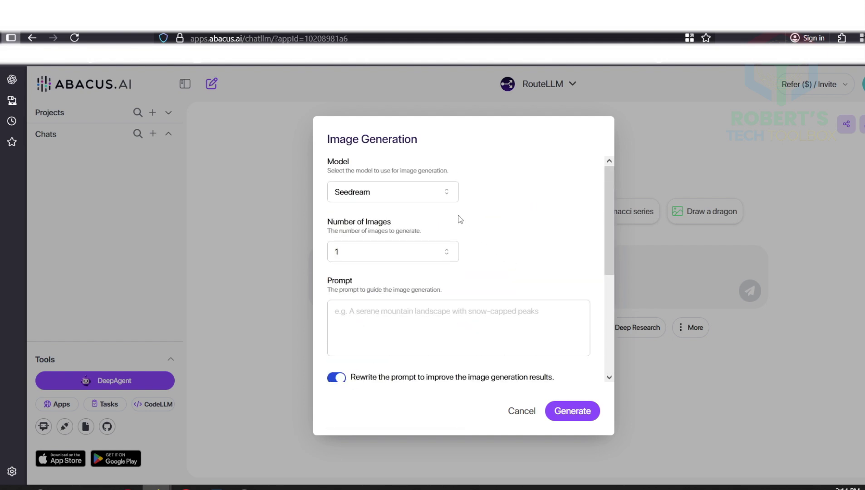
{"action": "scroll", "coordinate": [447, 285], "scroll_direction": "down", "scroll_amount": 5}
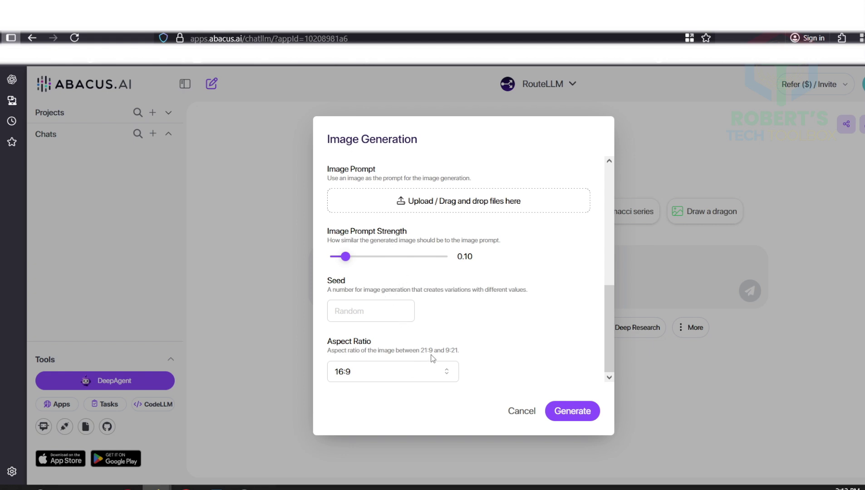
{"action": "scroll", "coordinate": [432, 358], "scroll_direction": "up", "scroll_amount": 5}
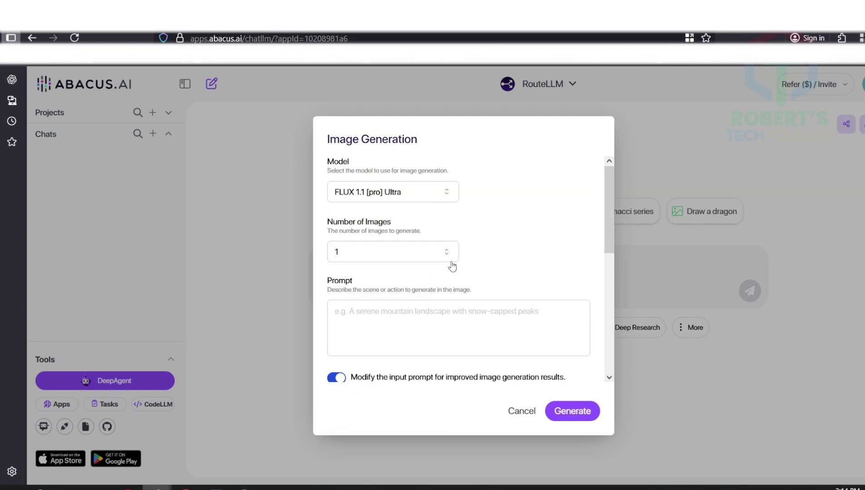
Generate one FLUX image of a hyperrealistic sunny green landscape from a pasted prompt
{"action": "left_click", "coordinate": [410, 255]}
{"action": "left_click", "coordinate": [410, 275]}
{"action": "key", "text": "ctrl+v"}
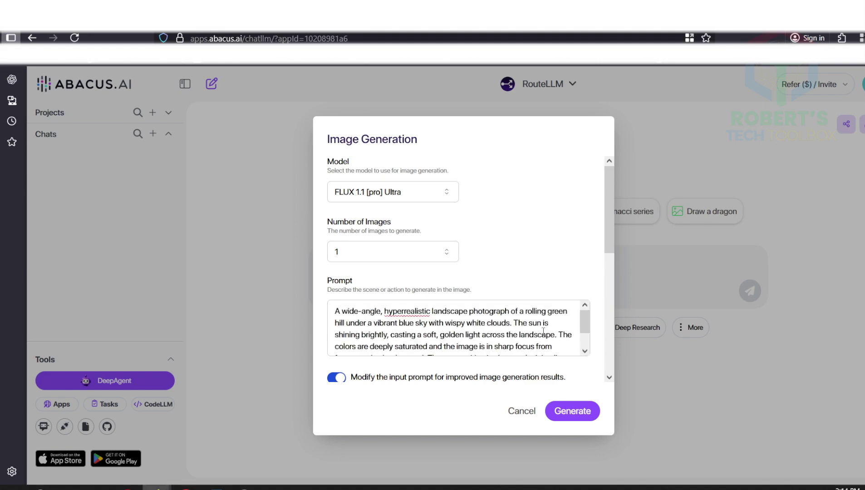
{"action": "scroll", "coordinate": [412, 307], "scroll_direction": "down", "scroll_amount": 5}
{"action": "scroll", "coordinate": [413, 311], "scroll_direction": "down", "scroll_amount": 2}
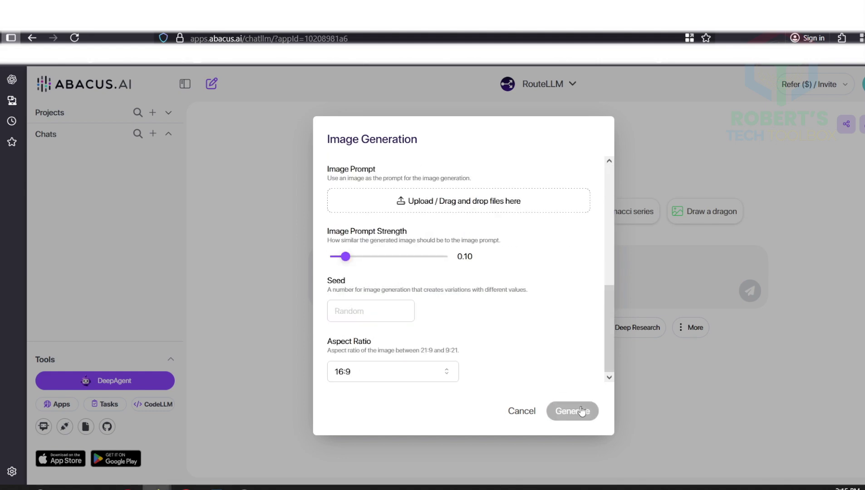
{"action": "left_click", "coordinate": [572, 410]}
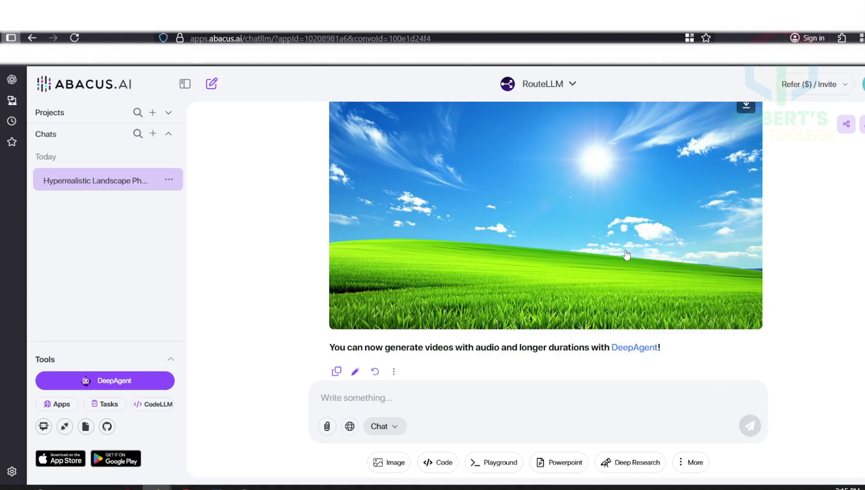
Generate the businessman-on-gold-coins image and view it enlarged
{"action": "left_click", "coordinate": [389, 463]}
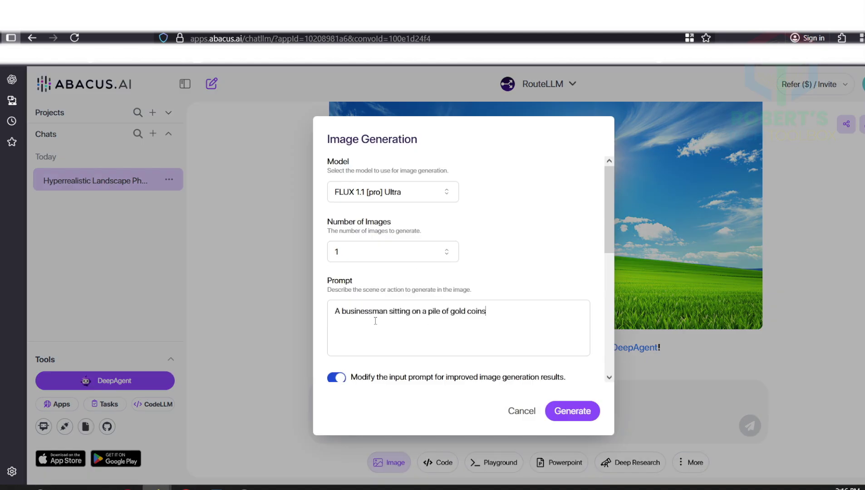
{"action": "scroll", "coordinate": [511, 290], "scroll_direction": "down", "scroll_amount": 2}
{"action": "scroll", "coordinate": [511, 289], "scroll_direction": "down", "scroll_amount": 3}
{"action": "left_click", "coordinate": [571, 410]}
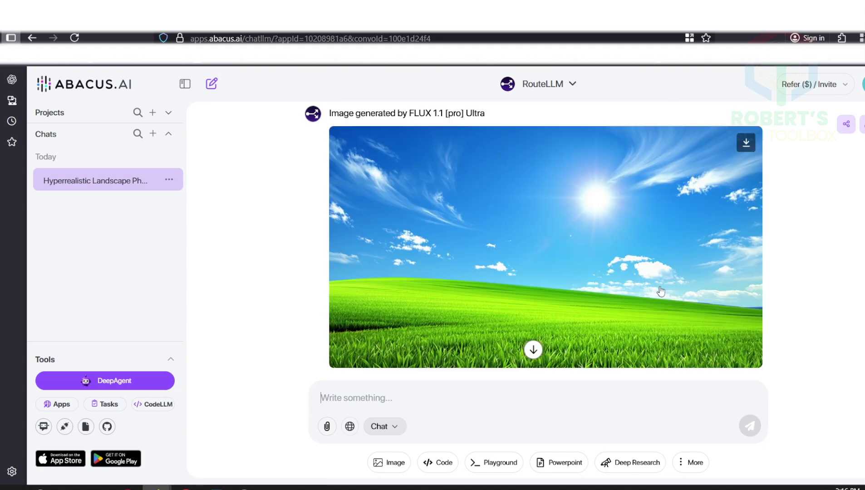
{"action": "left_click", "coordinate": [660, 291]}
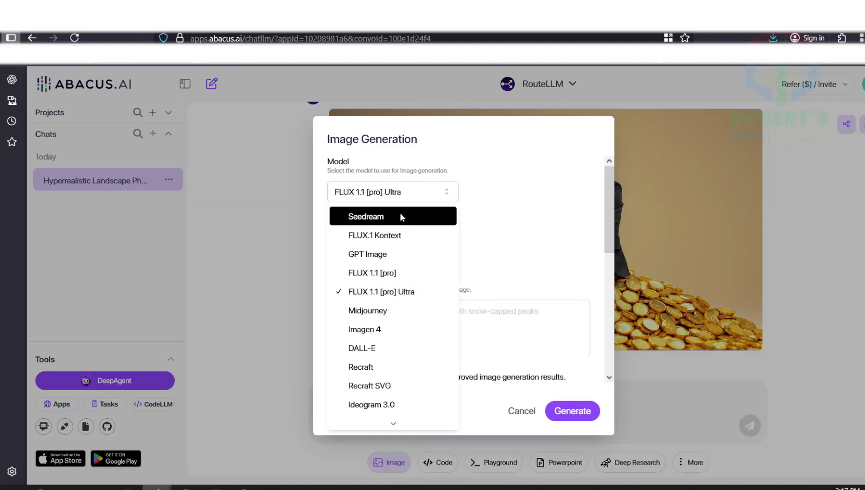
Choose a wider size and HD quality, paste the Einstein tongue-out prompt, and generate
{"action": "left_click", "coordinate": [365, 373]}
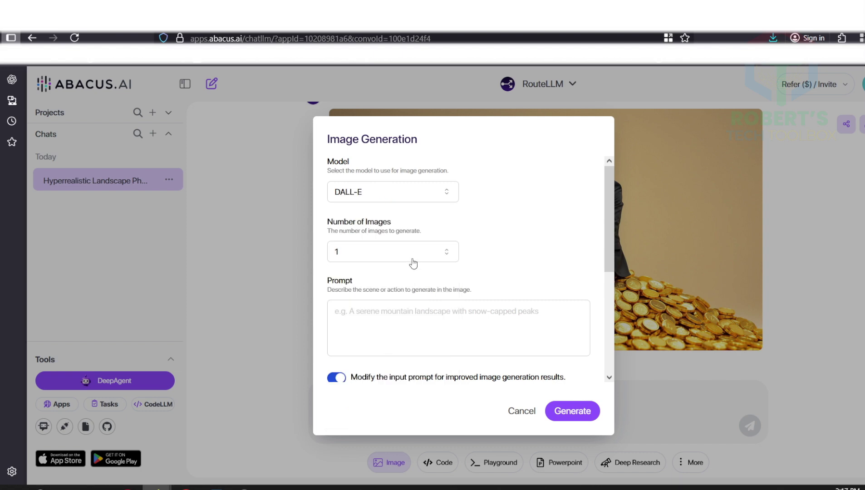
{"action": "scroll", "coordinate": [413, 263], "scroll_direction": "down", "scroll_amount": 2}
{"action": "left_click", "coordinate": [393, 366]}
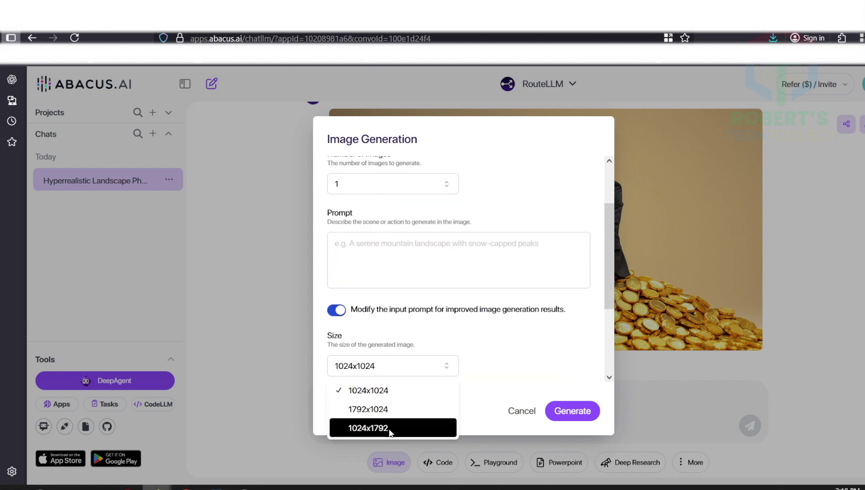
{"action": "left_click", "coordinate": [392, 410]}
{"action": "scroll", "coordinate": [421, 290], "scroll_direction": "up", "scroll_amount": 2}
{"action": "key", "text": "ctrl+v"}
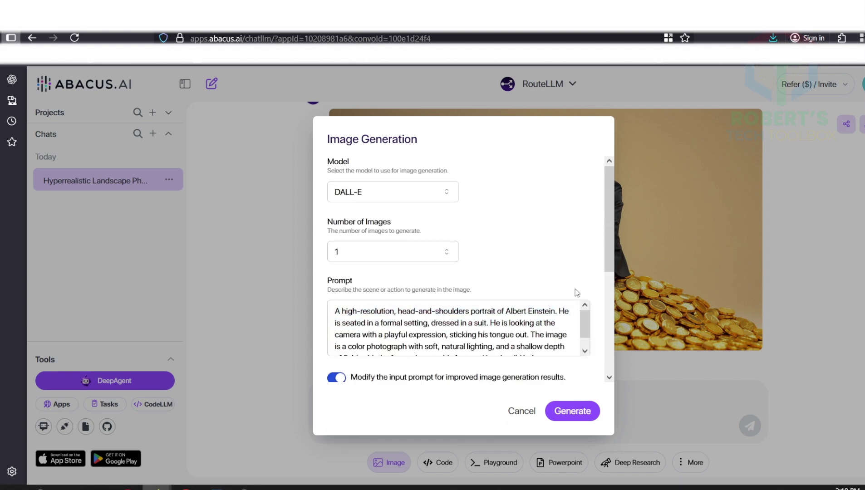
{"action": "scroll", "coordinate": [421, 290], "scroll_direction": "down", "scroll_amount": 3}
{"action": "left_click", "coordinate": [421, 313]}
{"action": "left_click", "coordinate": [421, 322]}
{"action": "left_click", "coordinate": [572, 411]}
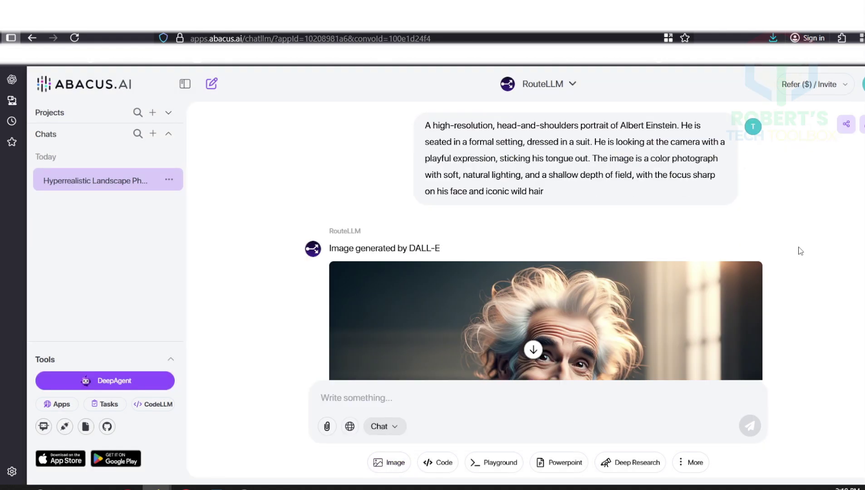
Enlarge the Einstein portrait to inspect it, then close the viewer
{"action": "scroll", "coordinate": [796, 249], "scroll_direction": "down", "scroll_amount": 2}
{"action": "scroll", "coordinate": [796, 249], "scroll_direction": "down", "scroll_amount": 2}
{"action": "left_click", "coordinate": [595, 233]}
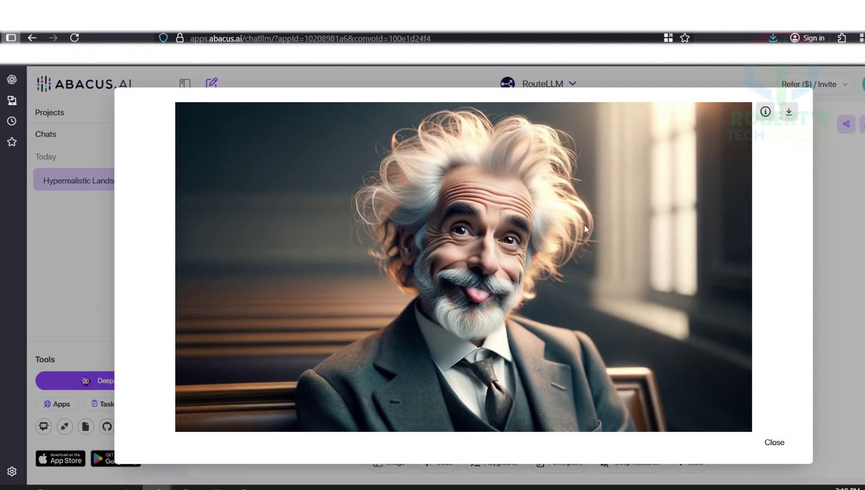
{"action": "left_click", "coordinate": [775, 443]}
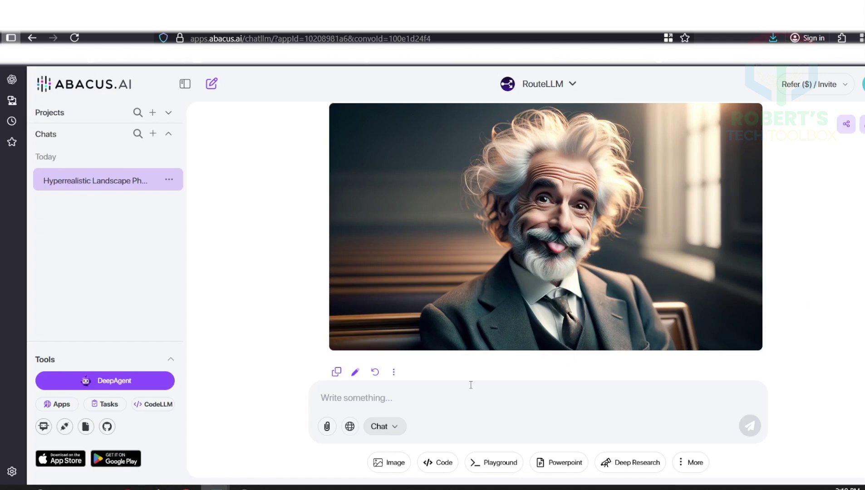
Generate the DALL-E parrot-playing-ukulele-at-sunset image, view it enlarged, then close it
{"action": "left_click", "coordinate": [389, 462]}
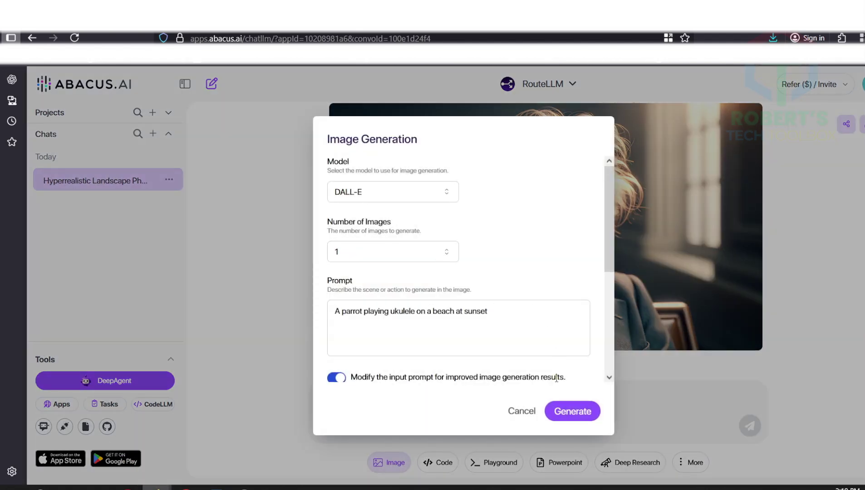
{"action": "scroll", "coordinate": [540, 344], "scroll_direction": "down", "scroll_amount": 4}
{"action": "scroll", "coordinate": [535, 326], "scroll_direction": "up", "scroll_amount": 4}
{"action": "left_click", "coordinate": [571, 413]}
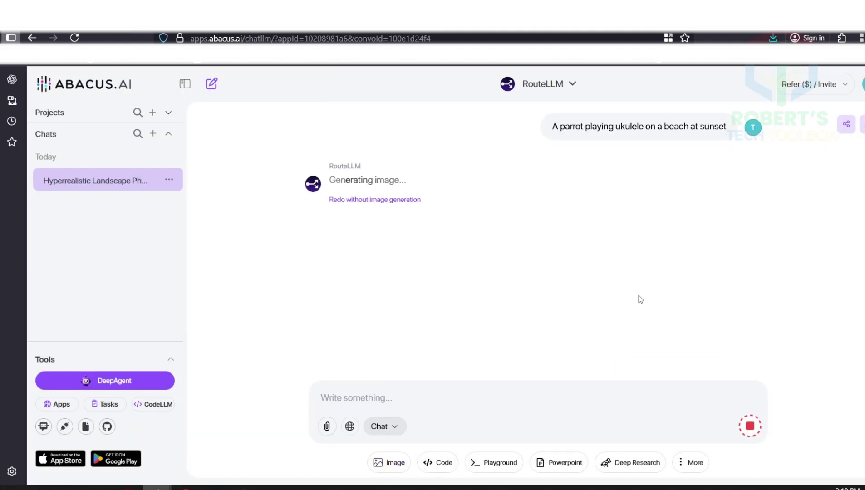
{"action": "left_click", "coordinate": [525, 266]}
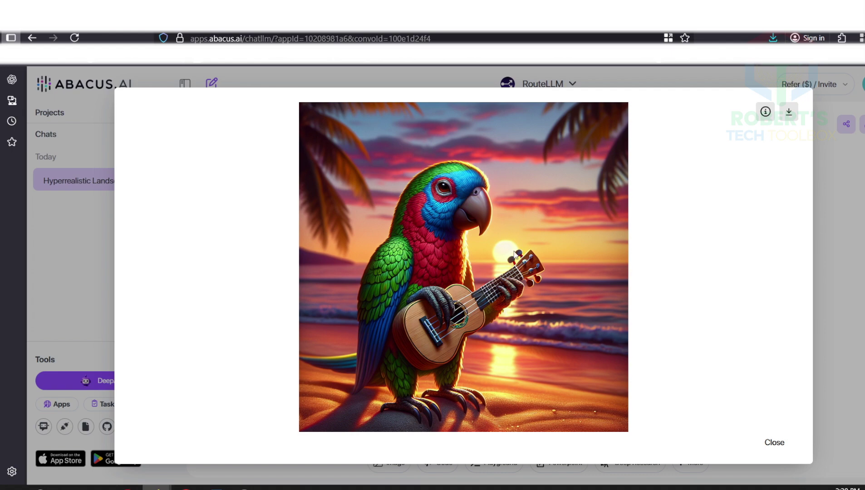
{"action": "left_click", "coordinate": [773, 443]}
{"action": "scroll", "coordinate": [773, 443], "scroll_direction": "down", "scroll_amount": 2}
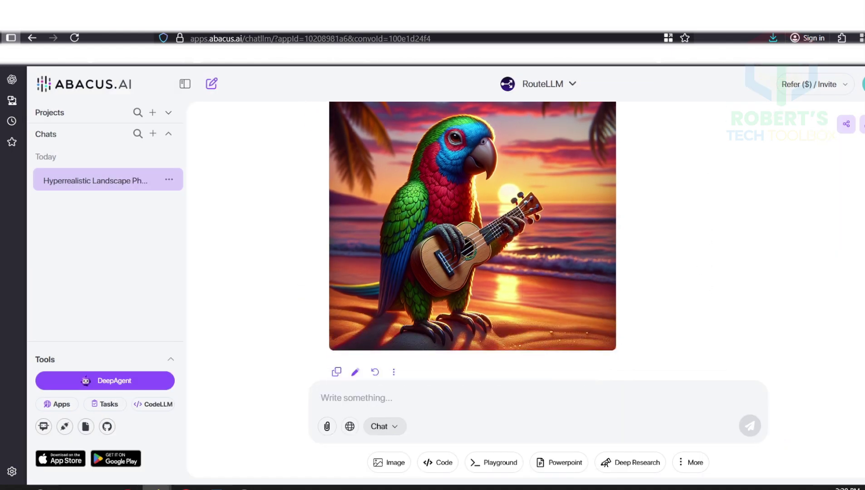
Choose Midjourney, paste the soldiers-raising-the-flag prompt, set aspect ratio 16:9, and generate
{"action": "left_click", "coordinate": [392, 471]}
{"action": "left_click", "coordinate": [402, 192]}
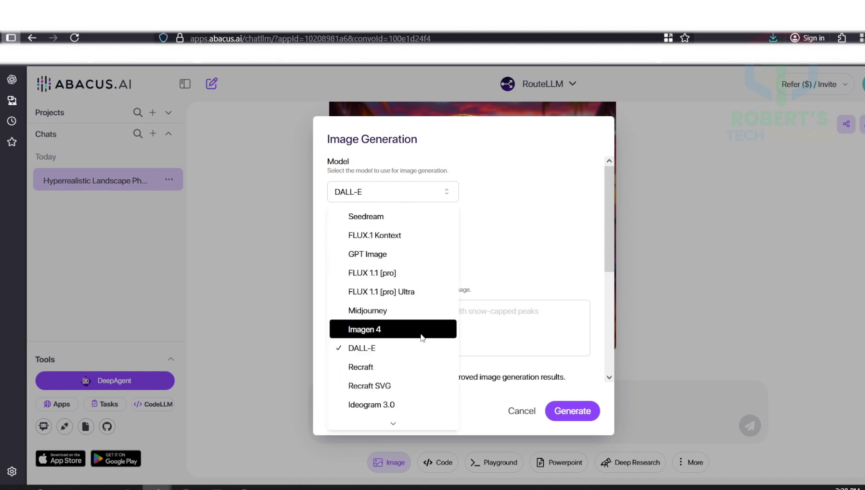
{"action": "scroll", "coordinate": [412, 356], "scroll_direction": "down", "scroll_amount": 2}
{"action": "left_click", "coordinate": [377, 266]}
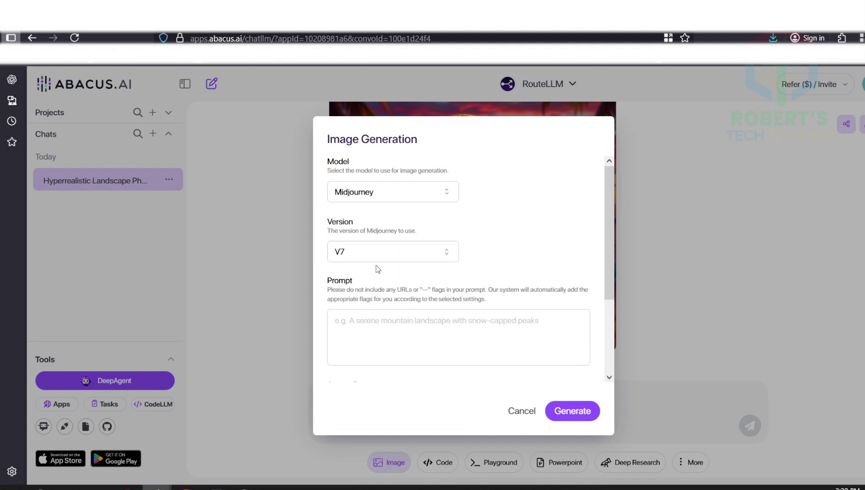
{"action": "left_click", "coordinate": [439, 312]}
{"action": "key", "text": "ctrl+v"}
{"action": "left_click_drag", "start_coordinate": [373, 319], "coordinate": [585, 190]}
{"action": "scroll", "coordinate": [609, 209], "scroll_direction": "down", "scroll_amount": 3}
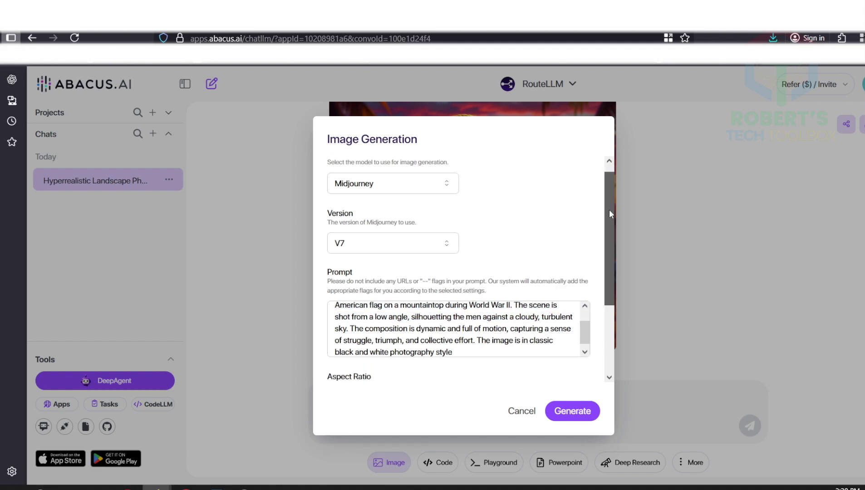
{"action": "left_click", "coordinate": [393, 309]}
{"action": "left_click", "coordinate": [357, 353]}
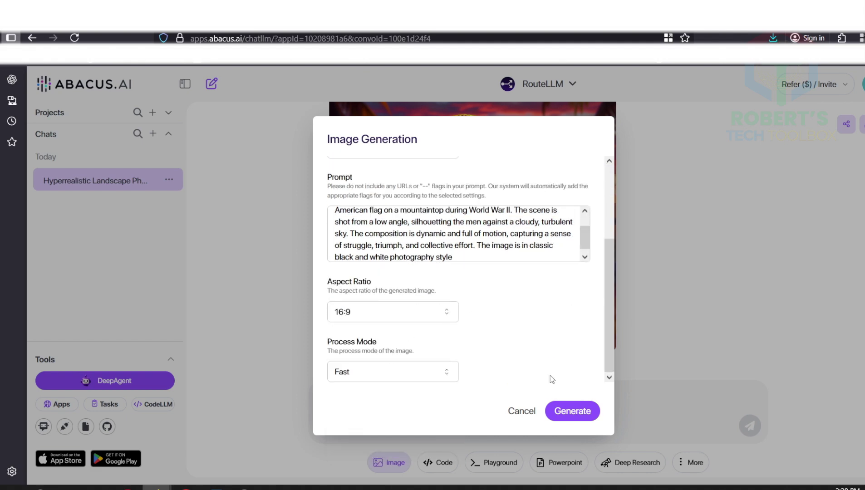
{"action": "scroll", "coordinate": [551, 379], "scroll_direction": "up", "scroll_amount": 3}
{"action": "left_click", "coordinate": [573, 411]}
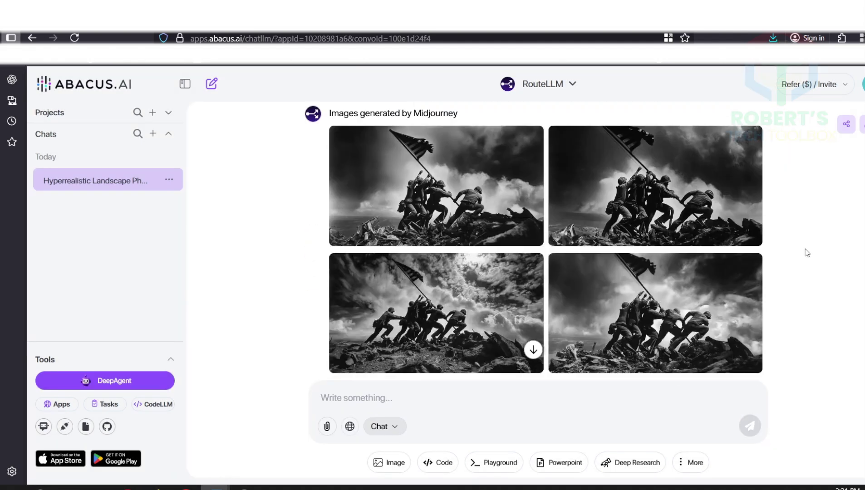
Enlarge the first flag-raising image, close it, and open another one
{"action": "scroll", "coordinate": [442, 238], "scroll_direction": "up", "scroll_amount": 2}
{"action": "left_click", "coordinate": [442, 238]}
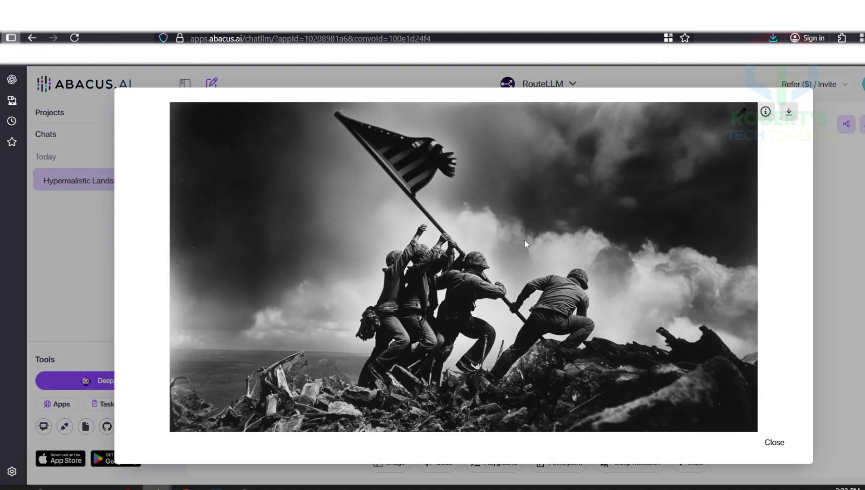
{"action": "left_click", "coordinate": [773, 442]}
{"action": "left_click", "coordinate": [646, 249]}
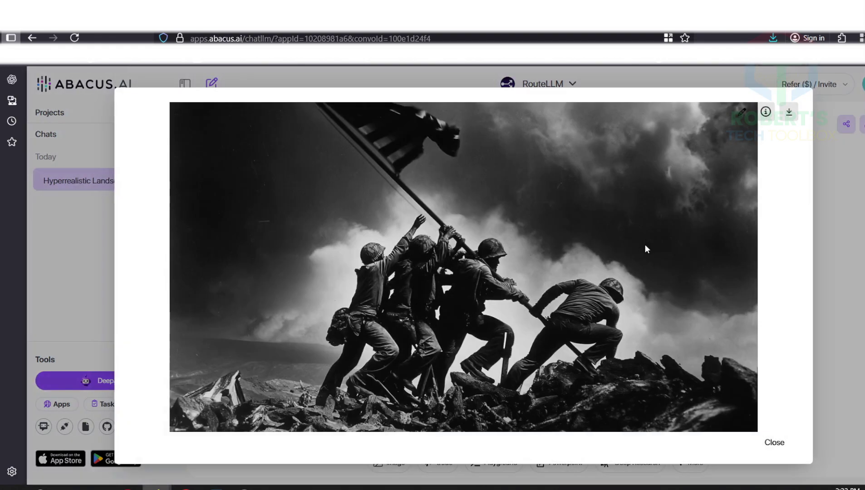
View another flag image, then generate the Ideogram 3.0 clown-with-goldfish image and inspect it
{"action": "left_click", "coordinate": [838, 234]}
{"action": "left_click", "coordinate": [526, 295]}
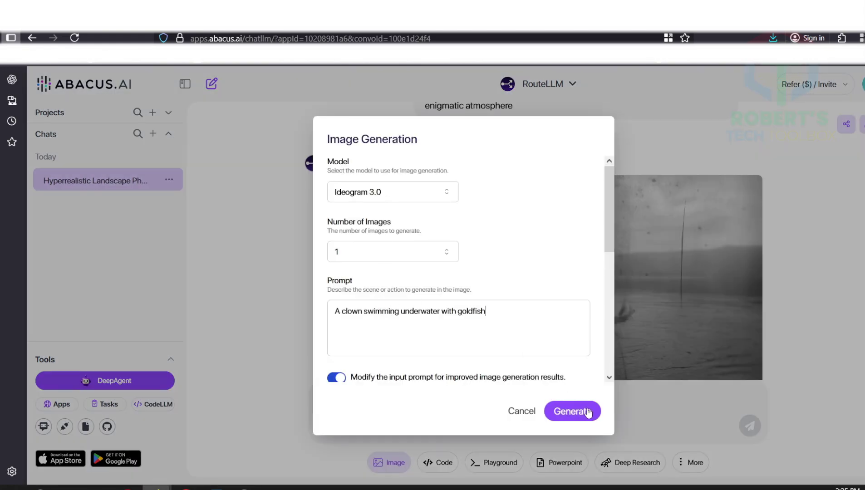
{"action": "left_click", "coordinate": [580, 421]}
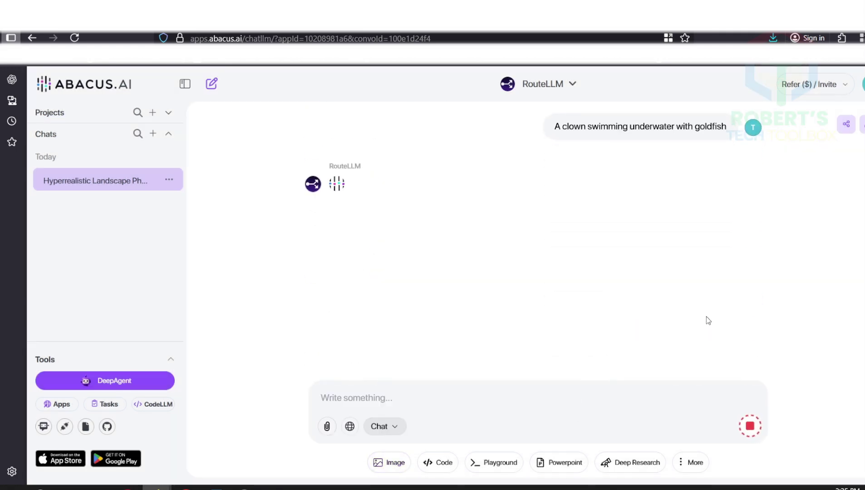
{"action": "left_click", "coordinate": [571, 276]}
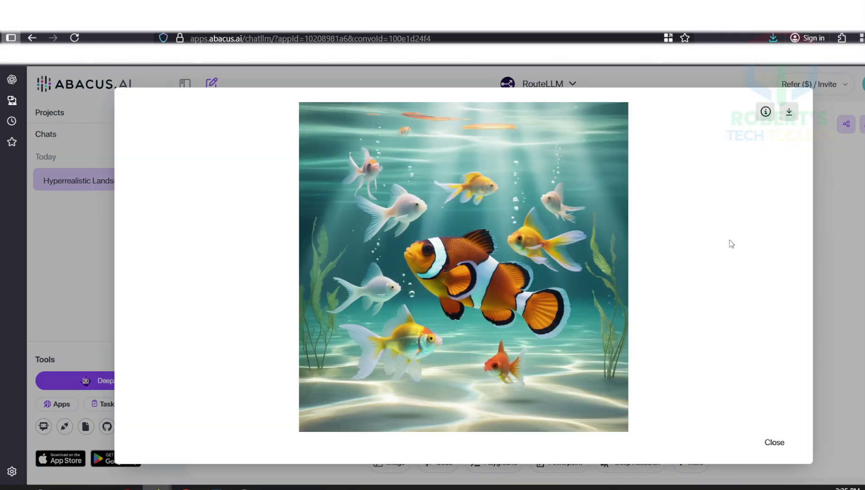
{"action": "left_click", "coordinate": [775, 443]}
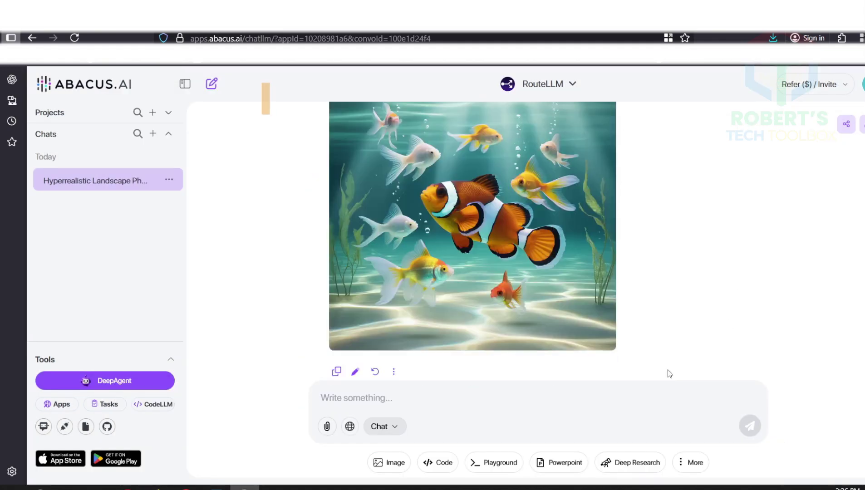
{"action": "scroll", "coordinate": [662, 299], "scroll_direction": "up", "scroll_amount": 2}
{"action": "scroll", "coordinate": [677, 301], "scroll_direction": "up", "scroll_amount": 5}
{"action": "scroll", "coordinate": [683, 305], "scroll_direction": "up", "scroll_amount": 3}
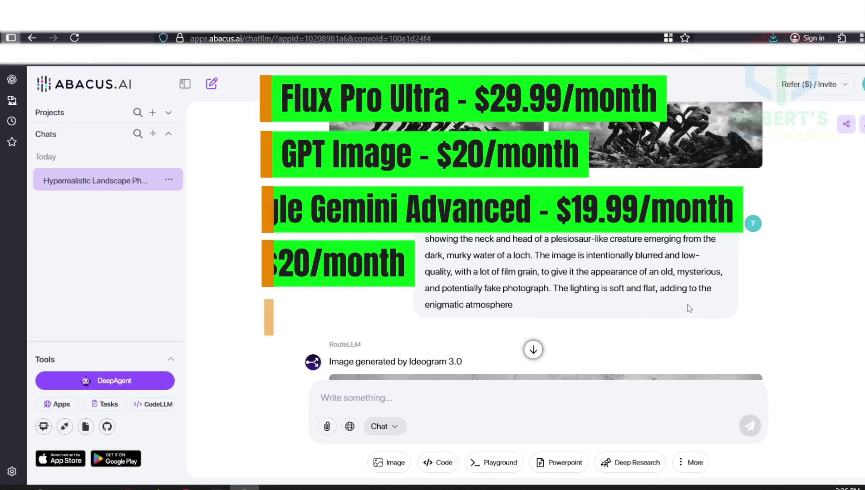
{"action": "scroll", "coordinate": [685, 305], "scroll_direction": "up", "scroll_amount": 5}
{"action": "scroll", "coordinate": [689, 309], "scroll_direction": "up", "scroll_amount": 5}
{"action": "scroll", "coordinate": [688, 309], "scroll_direction": "up", "scroll_amount": 5}
{"action": "scroll", "coordinate": [688, 309], "scroll_direction": "up", "scroll_amount": 5}
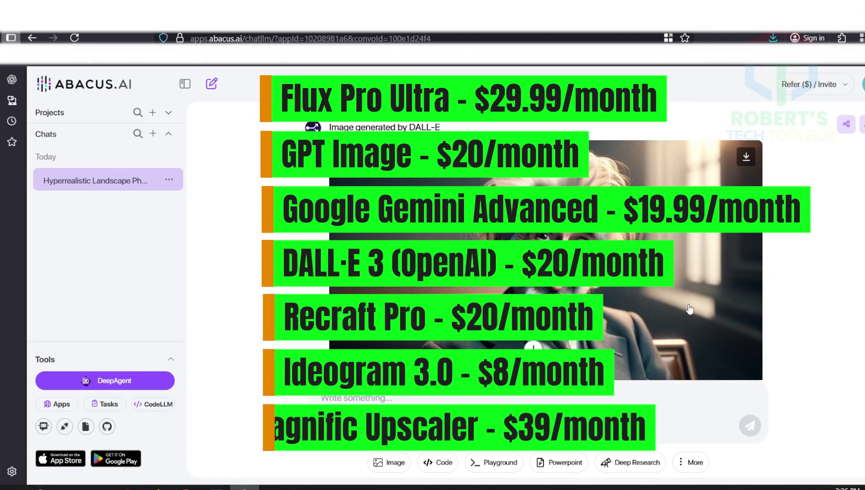
{"action": "scroll", "coordinate": [689, 310], "scroll_direction": "up", "scroll_amount": 5}
{"action": "scroll", "coordinate": [689, 309], "scroll_direction": "up", "scroll_amount": 5}
{"action": "scroll", "coordinate": [689, 310], "scroll_direction": "up", "scroll_amount": 5}
{"action": "scroll", "coordinate": [689, 309], "scroll_direction": "up", "scroll_amount": 5}
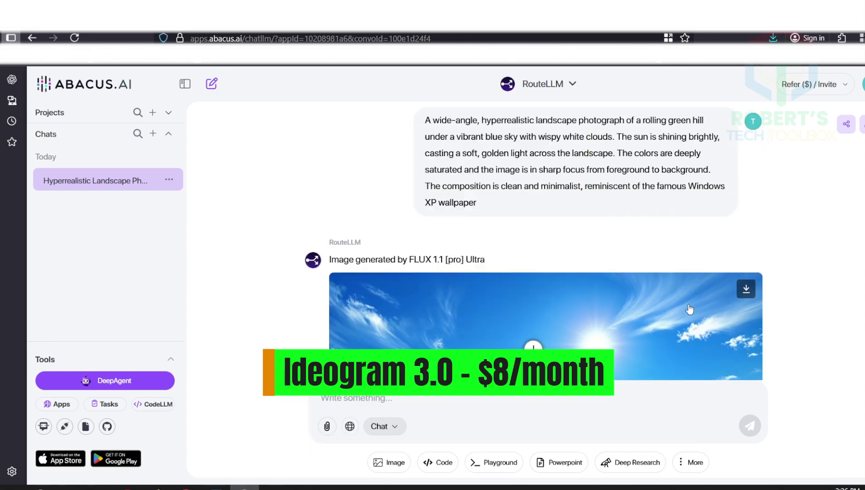
{"action": "scroll", "coordinate": [689, 309], "scroll_direction": "down", "scroll_amount": 1}
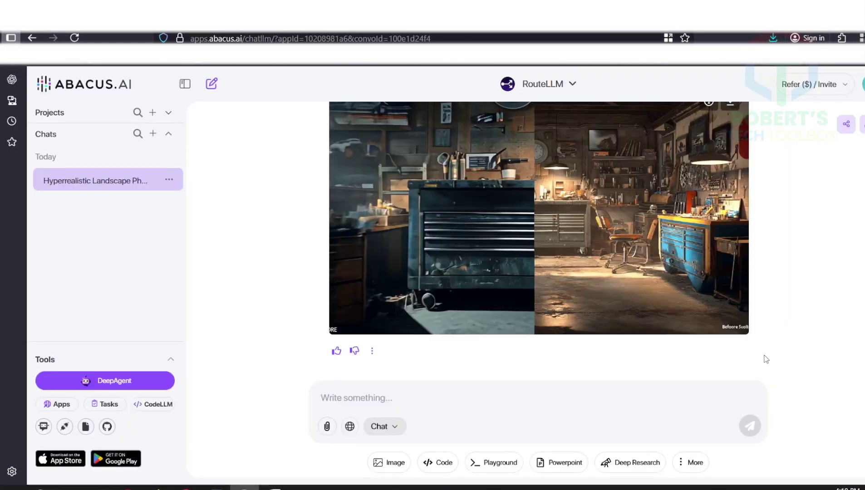
Generate a Runway video of Neo dodging frozen bullets from movi 1.jpg and play it
{"action": "left_click", "coordinate": [681, 466]}
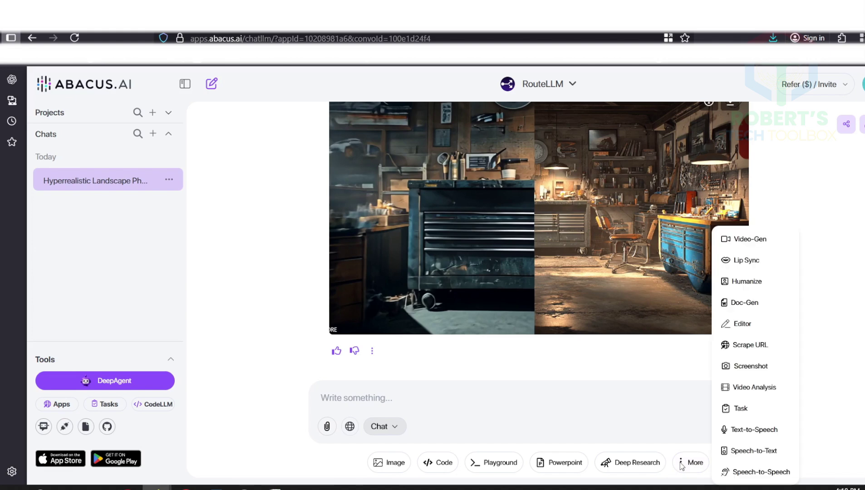
{"action": "left_click", "coordinate": [766, 243]}
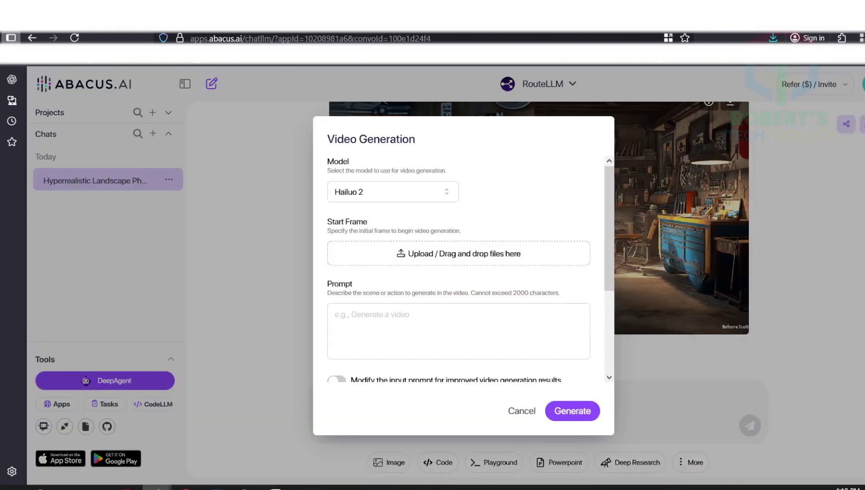
{"action": "left_click", "coordinate": [392, 199]}
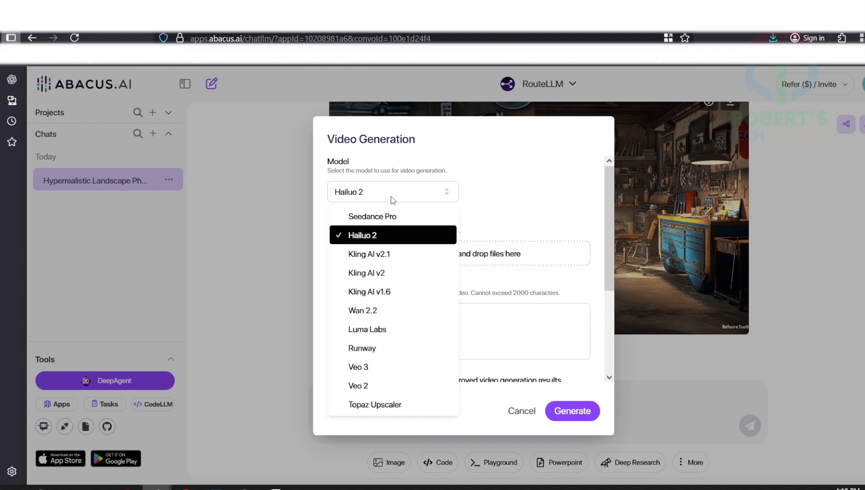
{"action": "left_click", "coordinate": [372, 350]}
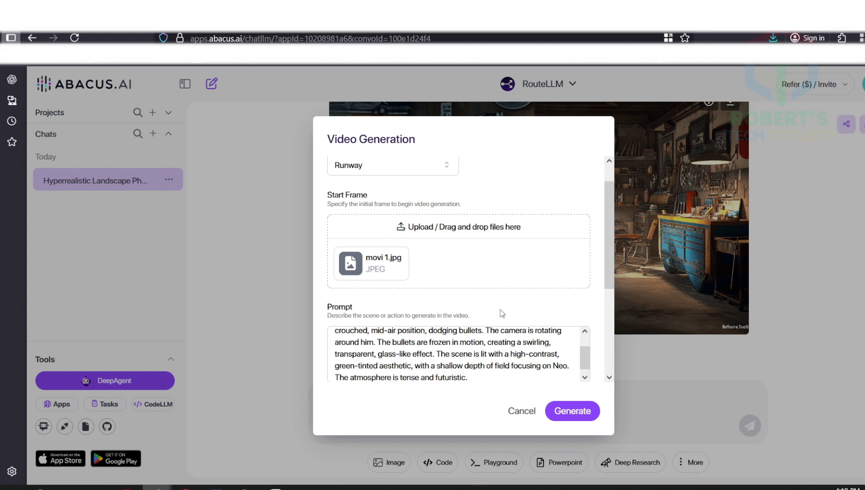
{"action": "scroll", "coordinate": [502, 313], "scroll_direction": "down", "scroll_amount": 5}
{"action": "left_click", "coordinate": [573, 411]}
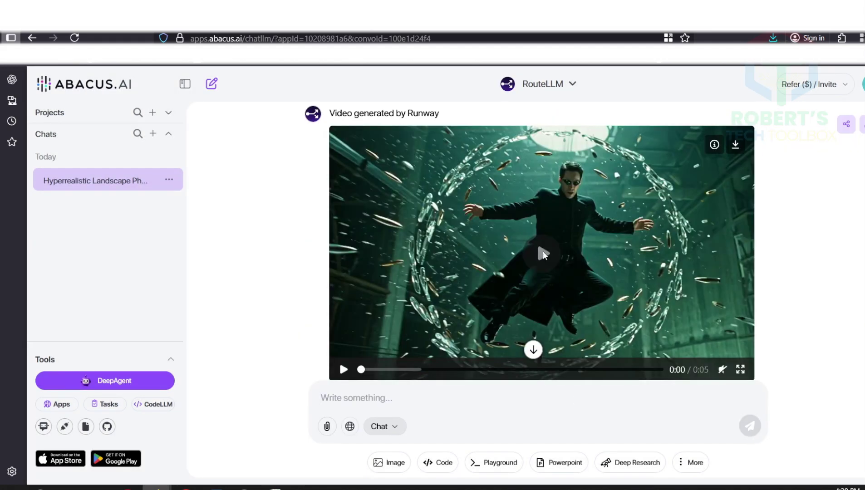
{"action": "left_click", "coordinate": [543, 252]}
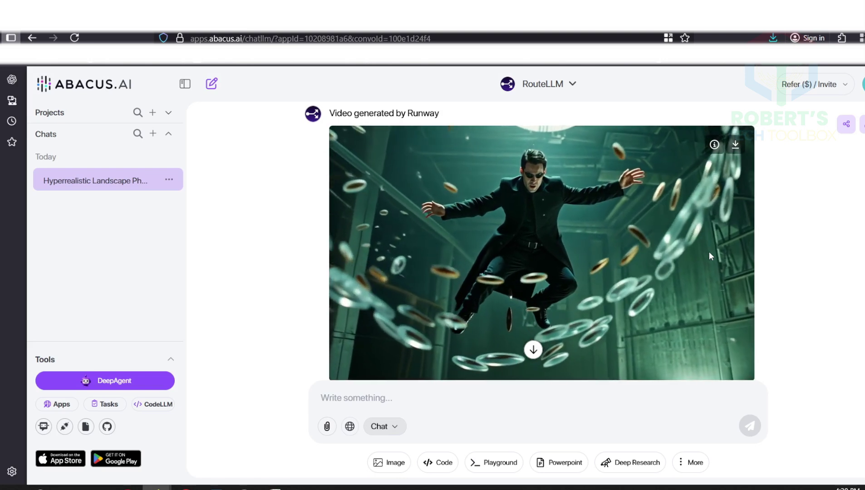
Request a Luma Labs cinematic video of a man in clown makeup and a red suit
{"action": "left_click", "coordinate": [687, 462]}
{"action": "left_click", "coordinate": [756, 235]}
{"action": "left_click", "coordinate": [393, 192]}
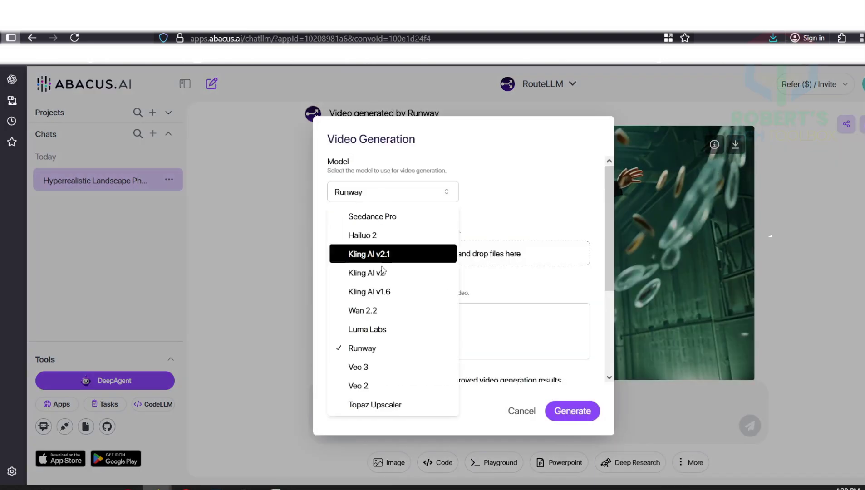
{"action": "left_click", "coordinate": [381, 329]}
{"action": "type", "text": "A cinematic, wide-shot photograph of a man with clown makeup, dressed in a red suit, dancing triumphantly on a long, concrete staircase in Gotham City. He is looking up, arms outstretched. The scene is set during a cloudy, late-afternoon, with moody, theatrical lighting. The colors are muted and desaturated, with the red of his suit being the most prominent. The composition is from a low-angle, making him appear larger than life. The atmosphere is chaotic and defiant."}
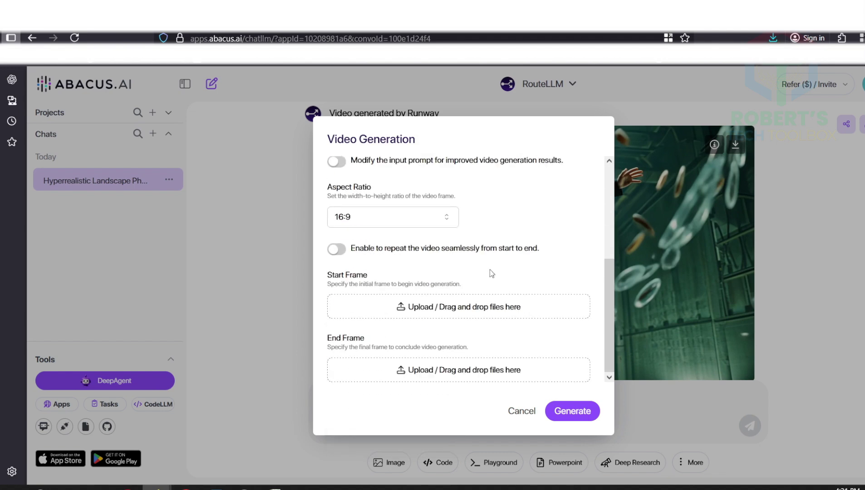
{"action": "left_click", "coordinate": [572, 411]}
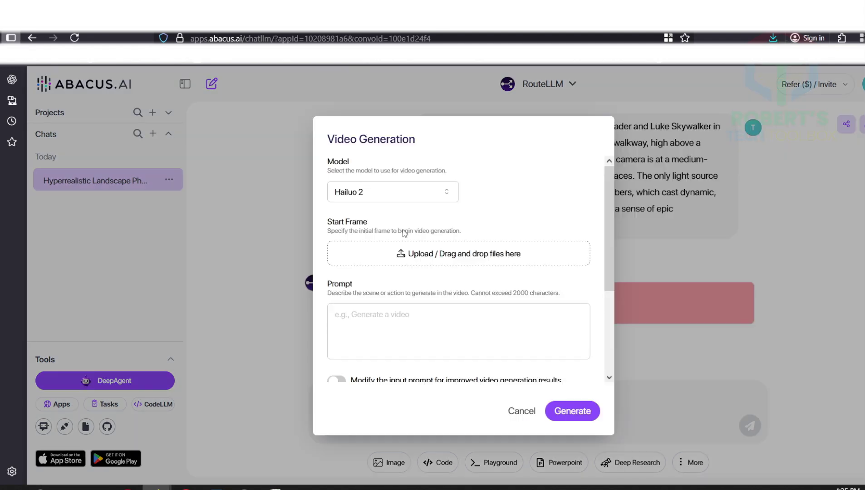
Paste the Darth Vader versus Luke Skywalker lightsaber duel prompt into Hailuo 2
{"action": "left_click", "coordinate": [404, 327]}
{"action": "key", "text": "ctrl+v"}
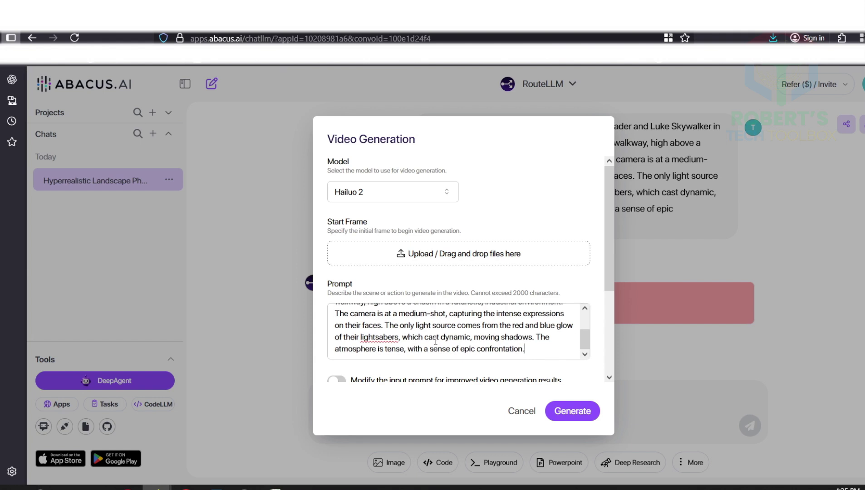
{"action": "scroll", "coordinate": [435, 324], "scroll_direction": "down", "scroll_amount": 1}
{"action": "scroll", "coordinate": [422, 324], "scroll_direction": "down", "scroll_amount": 1}
{"action": "scroll", "coordinate": [409, 323], "scroll_direction": "down", "scroll_amount": 1}
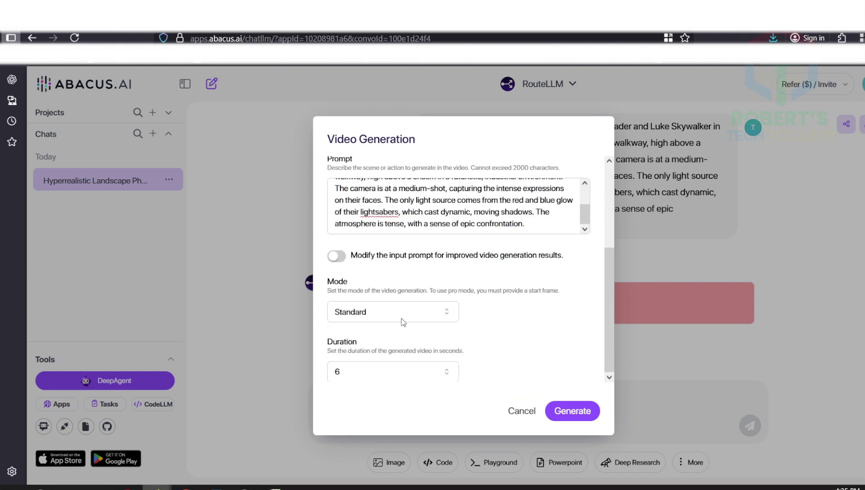
Set the Hailuo 2 Mode to Pro and generate the lightsaber duel video
{"action": "left_click", "coordinate": [384, 355]}
{"action": "scroll", "coordinate": [549, 357], "scroll_direction": "up", "scroll_amount": 2}
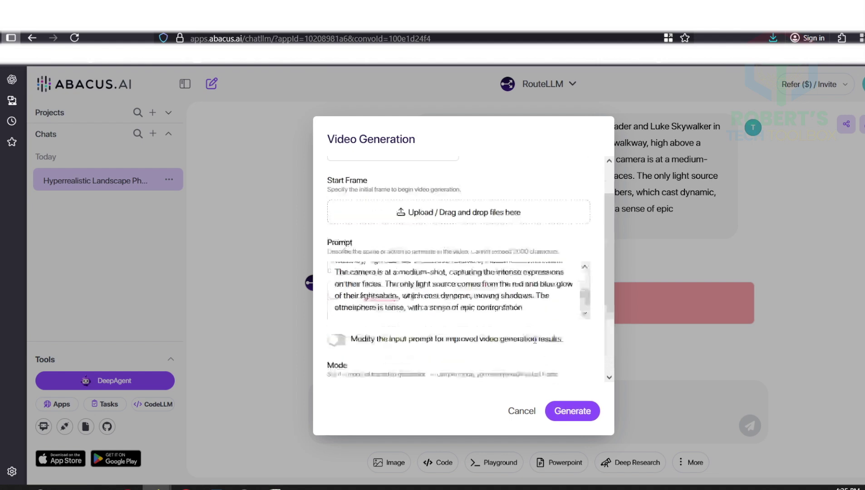
{"action": "scroll", "coordinate": [544, 347], "scroll_direction": "up", "scroll_amount": 2}
{"action": "scroll", "coordinate": [541, 340], "scroll_direction": "up", "scroll_amount": 2}
{"action": "scroll", "coordinate": [541, 339], "scroll_direction": "down", "scroll_amount": 3}
{"action": "scroll", "coordinate": [600, 352], "scroll_direction": "down", "scroll_amount": 3}
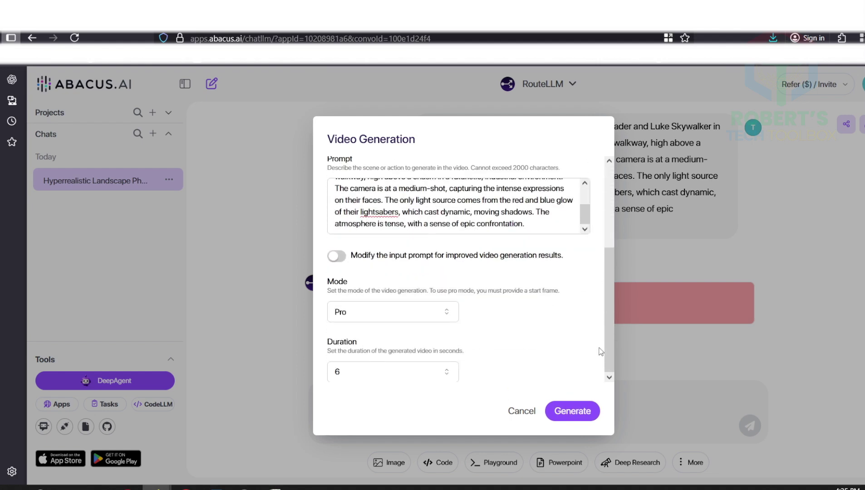
{"action": "left_click", "coordinate": [565, 412]}
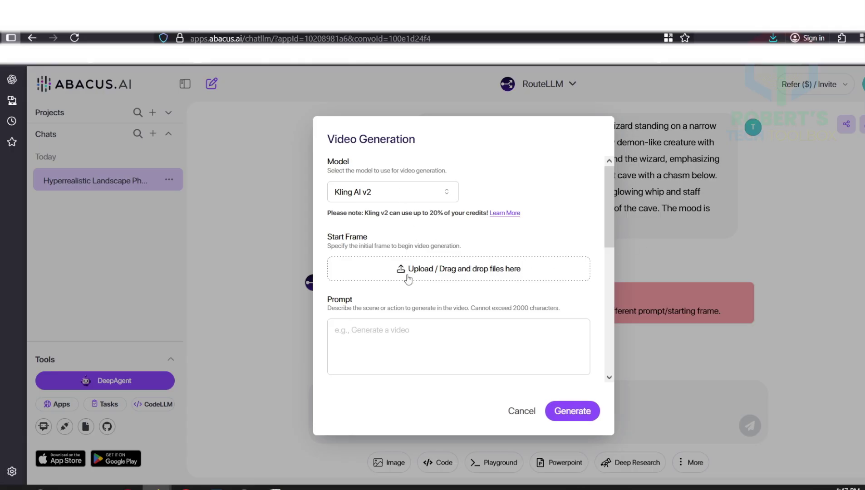
Paste the wizard-in-cave prompt and generate a 5-second 16:9 Kling AI v2 video at CFG 0.5
{"action": "key", "text": "ctrl+v"}
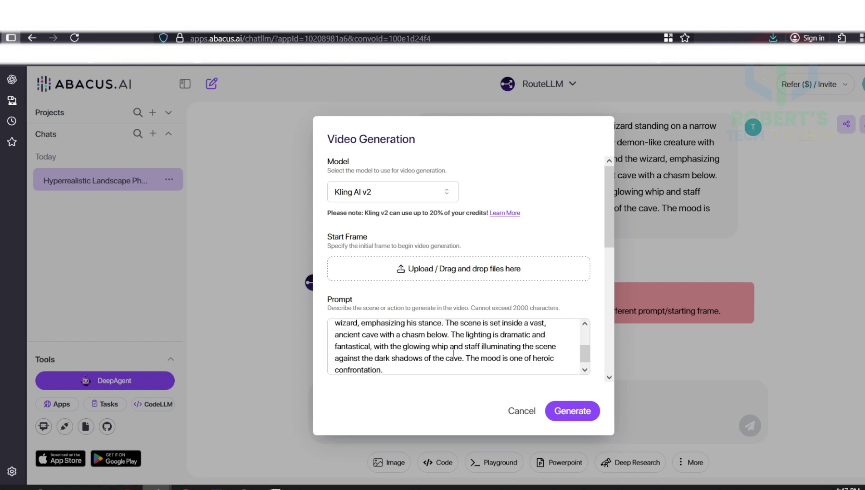
{"action": "scroll", "coordinate": [482, 283], "scroll_direction": "down", "scroll_amount": 2}
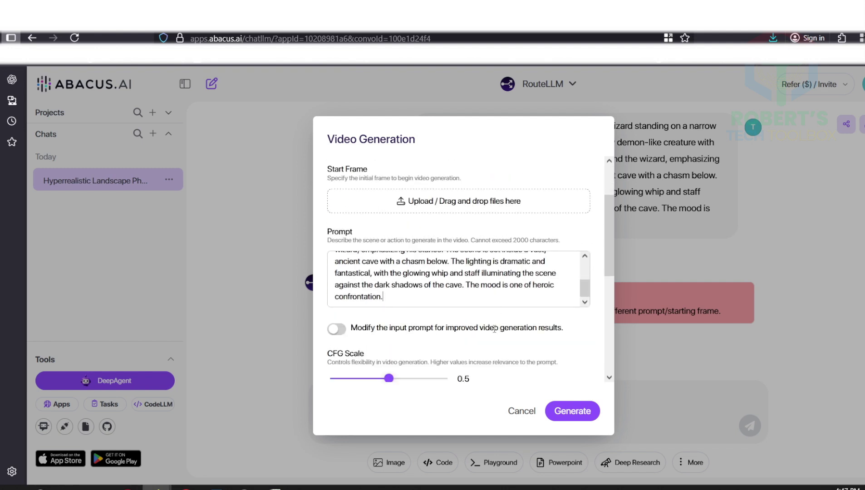
{"action": "scroll", "coordinate": [496, 331], "scroll_direction": "down", "scroll_amount": 3}
{"action": "scroll", "coordinate": [479, 333], "scroll_direction": "down", "scroll_amount": 1}
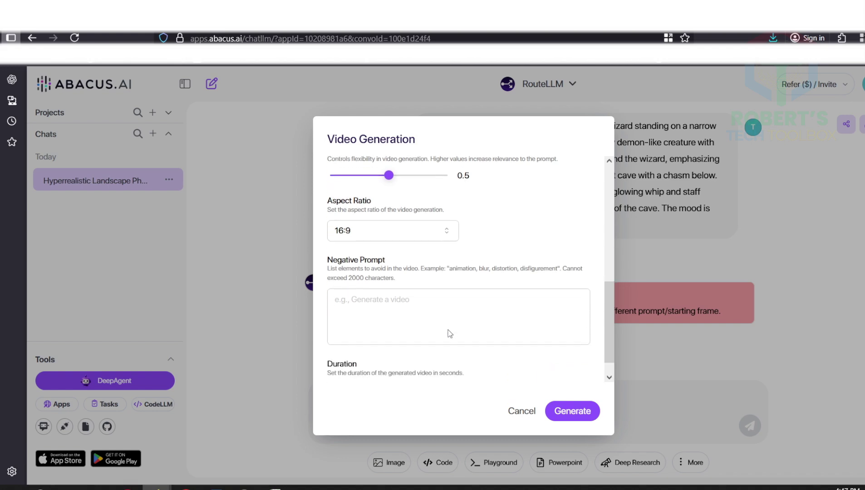
{"action": "scroll", "coordinate": [431, 317], "scroll_direction": "down", "scroll_amount": 1}
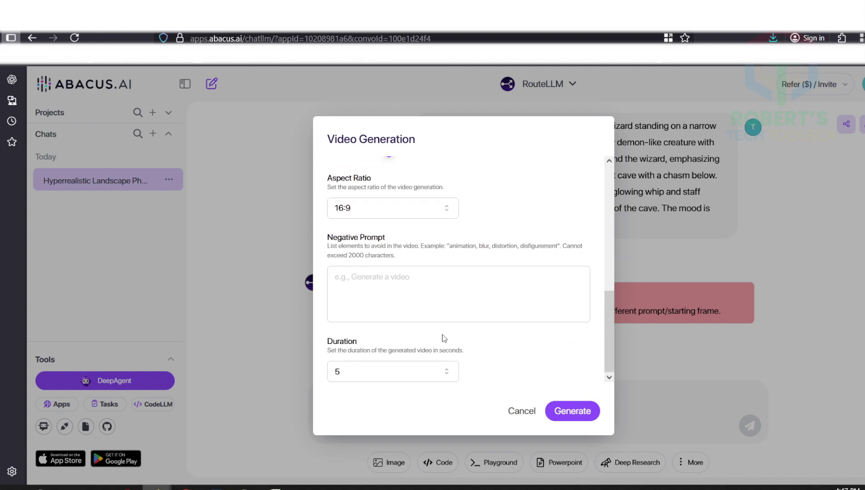
{"action": "left_click", "coordinate": [567, 416]}
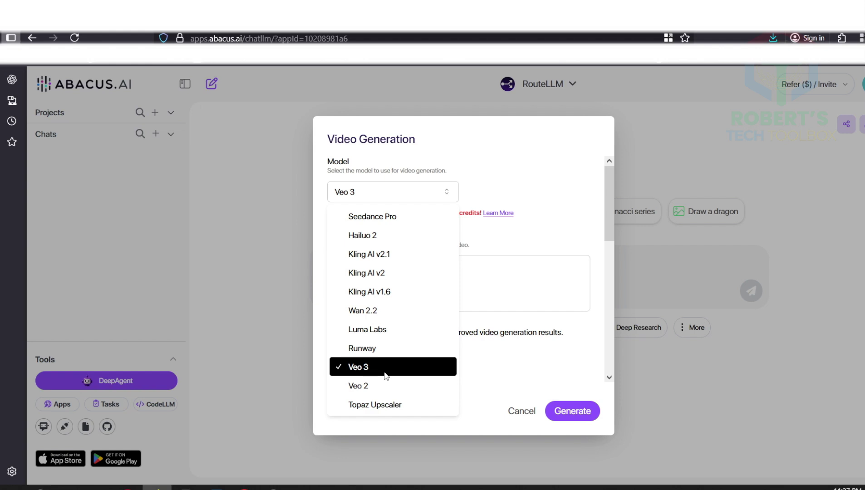
Switch the video model to Seedance Pro, then to Wan 2.2, to compare them
{"action": "left_click", "coordinate": [387, 218]}
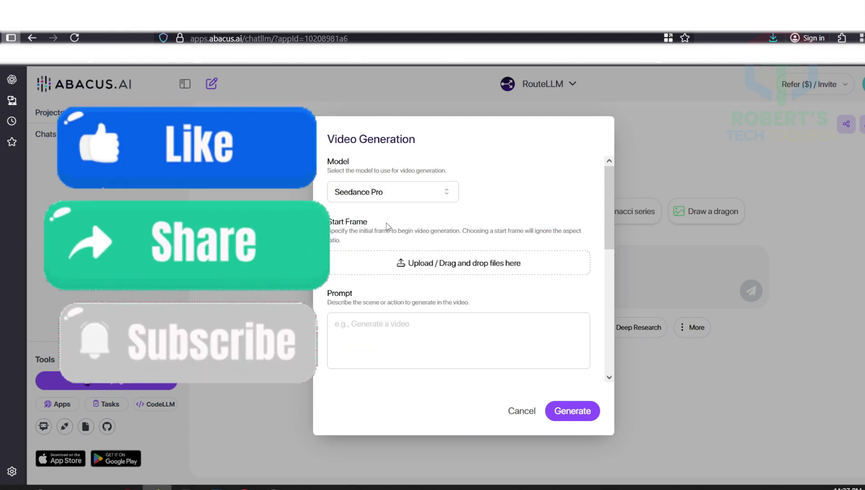
{"action": "left_click", "coordinate": [404, 195]}
{"action": "left_click", "coordinate": [395, 309]}
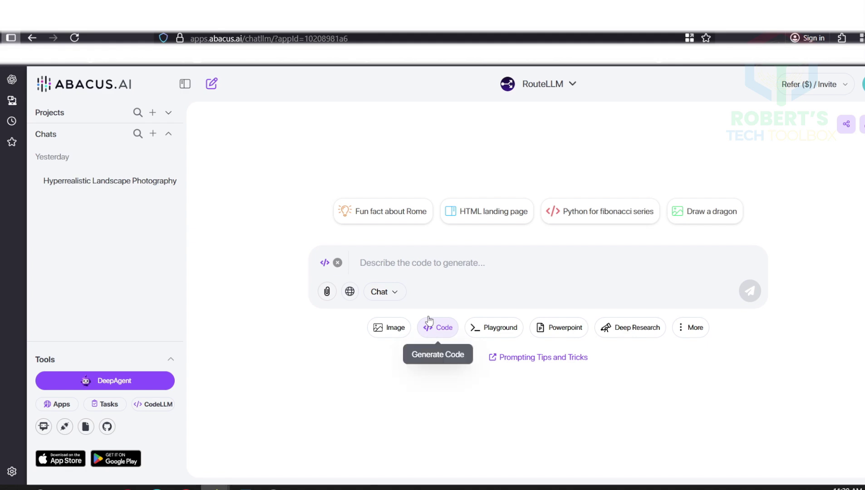
Paste the AI resume builder web app description in Code mode, send it and review the response
{"action": "key", "text": "ctrl+v"}
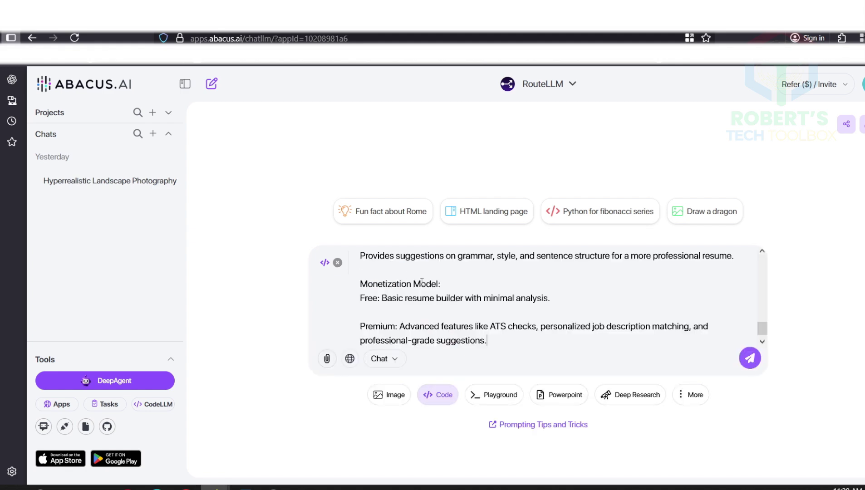
{"action": "scroll", "coordinate": [625, 292], "scroll_direction": "up", "scroll_amount": 5}
{"action": "scroll", "coordinate": [505, 300], "scroll_direction": "up", "scroll_amount": 5}
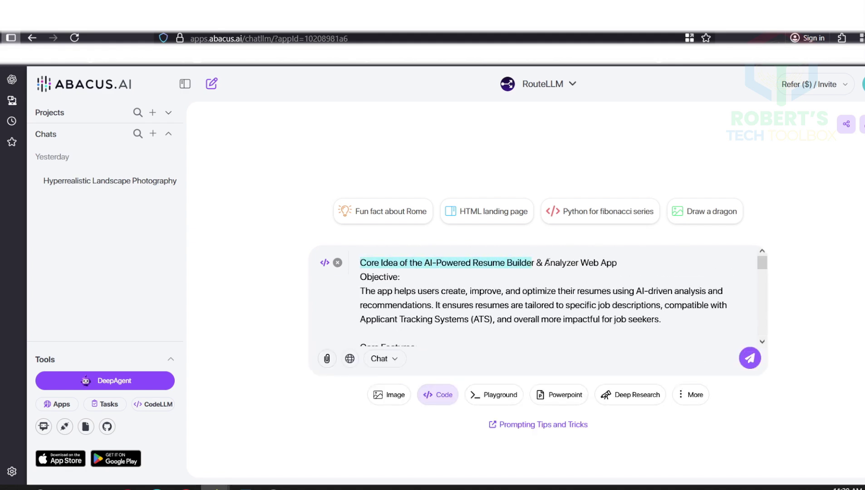
{"action": "scroll", "coordinate": [408, 293], "scroll_direction": "down", "scroll_amount": 3}
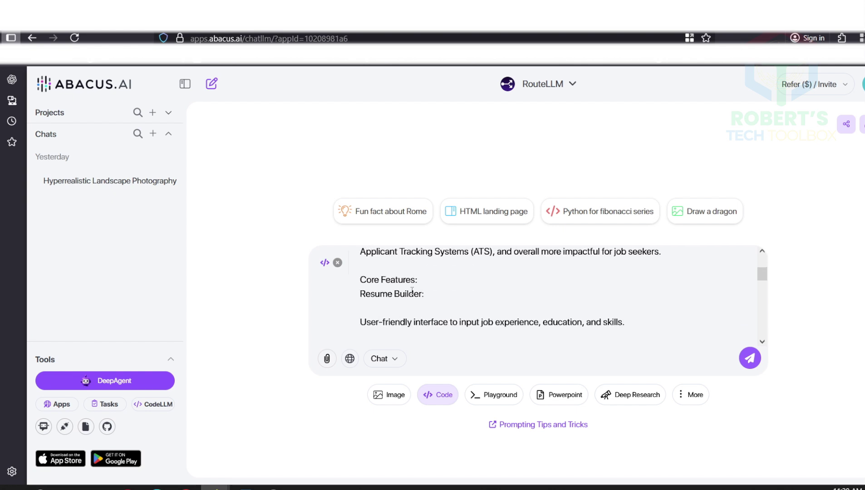
{"action": "scroll", "coordinate": [369, 294], "scroll_direction": "down", "scroll_amount": 3}
{"action": "scroll", "coordinate": [479, 295], "scroll_direction": "down", "scroll_amount": 3}
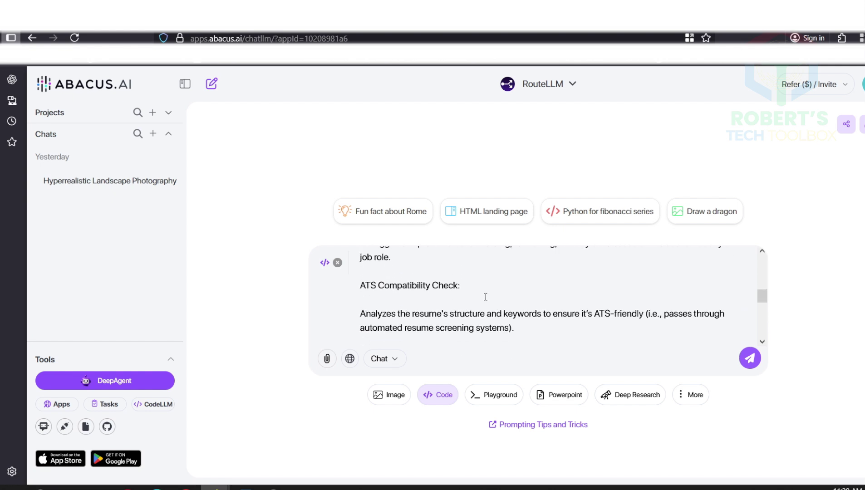
{"action": "scroll", "coordinate": [485, 299], "scroll_direction": "down", "scroll_amount": 3}
{"action": "scroll", "coordinate": [487, 299], "scroll_direction": "down", "scroll_amount": 3}
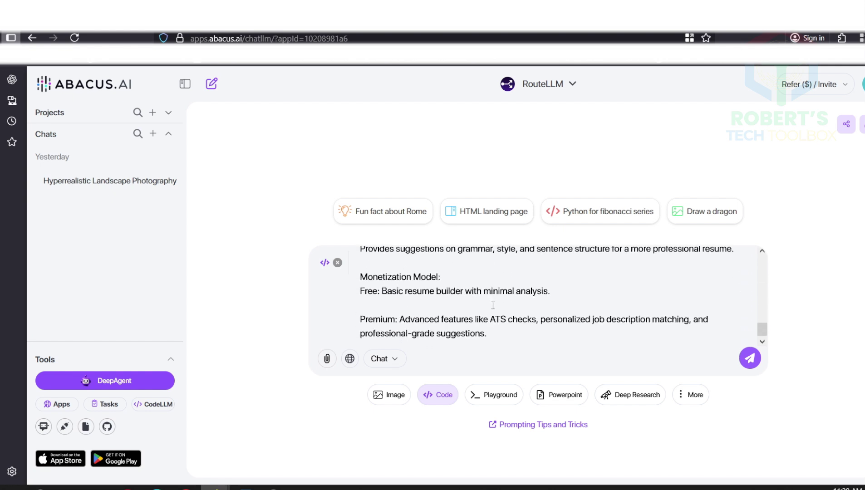
{"action": "left_click", "coordinate": [751, 360]}
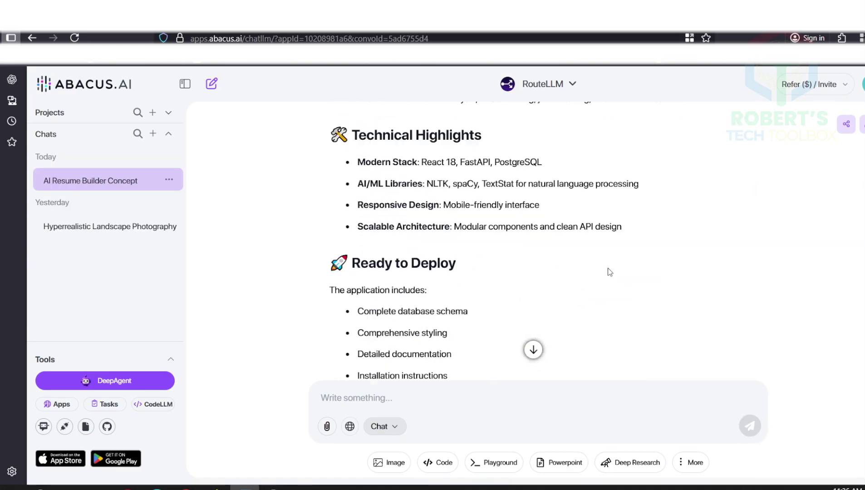
{"action": "scroll", "coordinate": [608, 270], "scroll_direction": "down", "scroll_amount": 4}
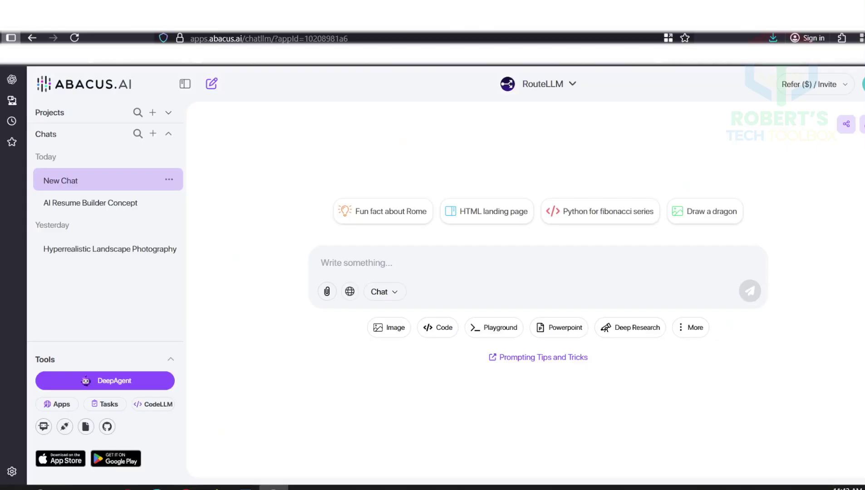
View and cancel the Humanize tone options, then open Lip Sync generation with Hedra
{"action": "left_click", "coordinate": [688, 330]}
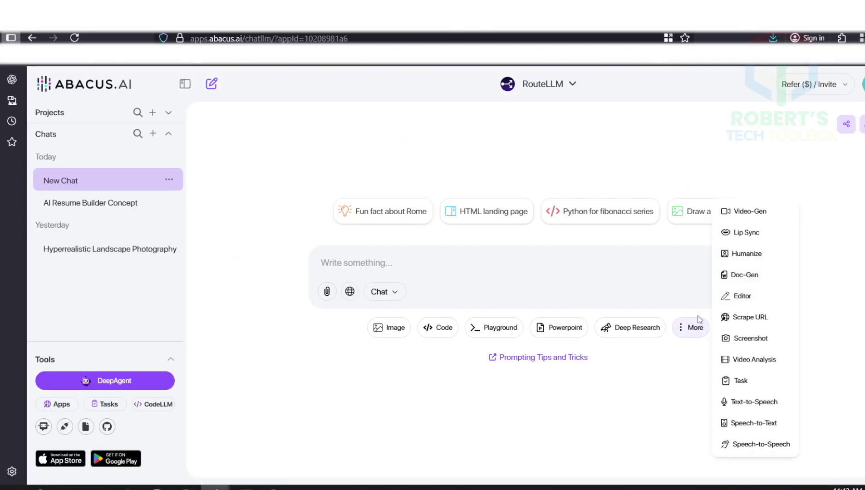
{"action": "left_click", "coordinate": [754, 254]}
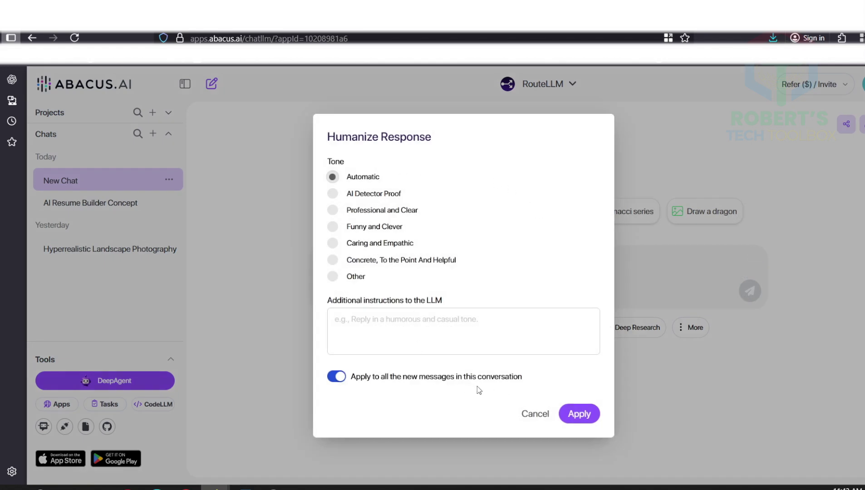
{"action": "left_click", "coordinate": [544, 414]}
{"action": "left_click", "coordinate": [680, 334]}
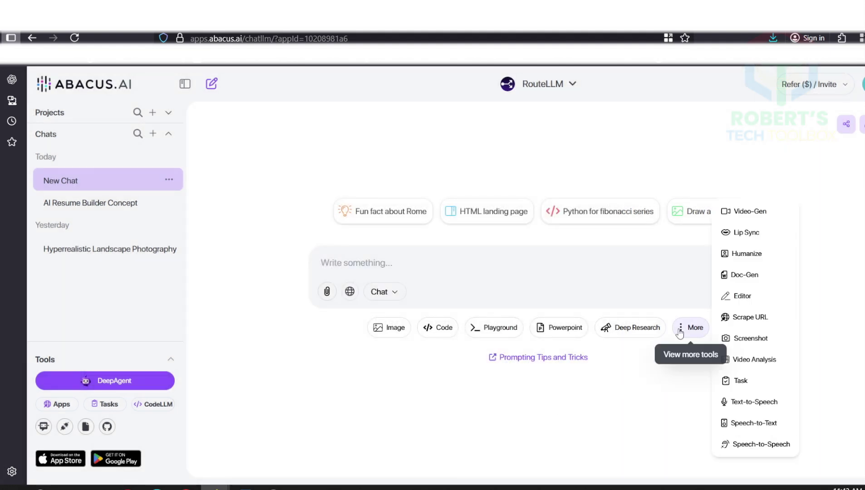
{"action": "left_click", "coordinate": [755, 234]}
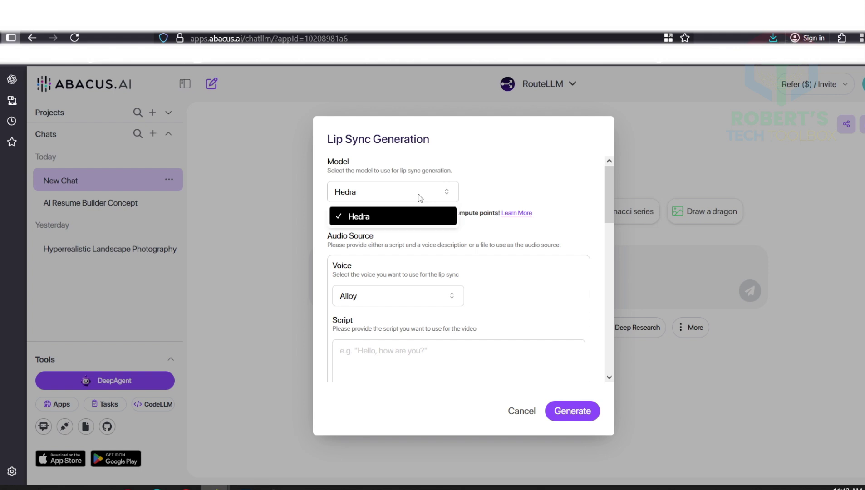
Choose the Ash voice and paste the motivational script for the gold-coins businessman video
{"action": "left_click", "coordinate": [371, 298]}
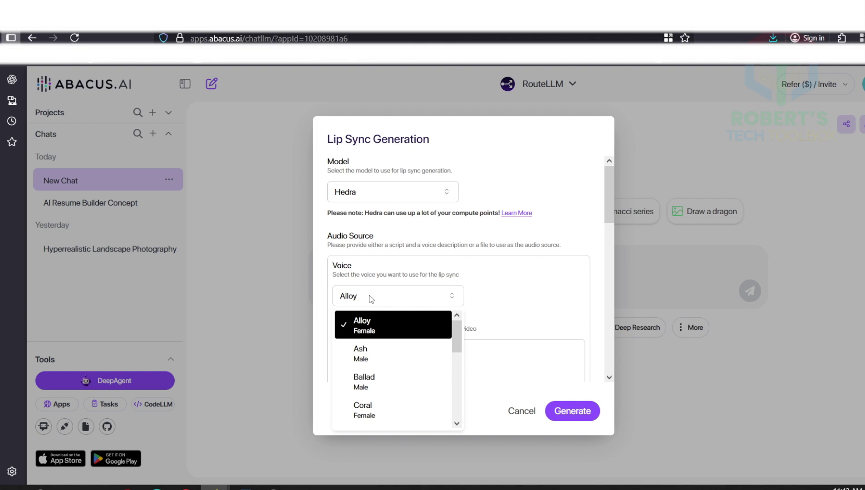
{"action": "left_click", "coordinate": [389, 348]}
{"action": "left_click", "coordinate": [386, 298]}
{"action": "left_click", "coordinate": [381, 321]}
{"action": "left_click", "coordinate": [388, 300]}
{"action": "left_click", "coordinate": [391, 348]}
{"action": "scroll", "coordinate": [413, 300], "scroll_direction": "down", "scroll_amount": 2}
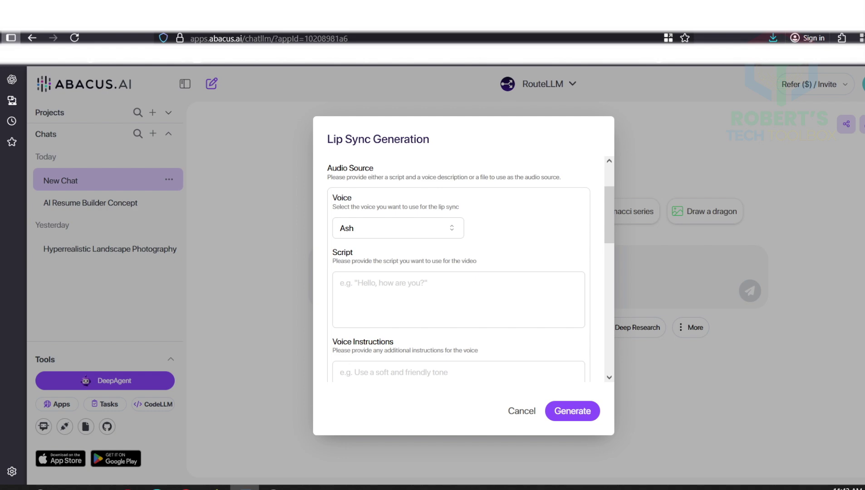
{"action": "key", "text": "ctrl+v"}
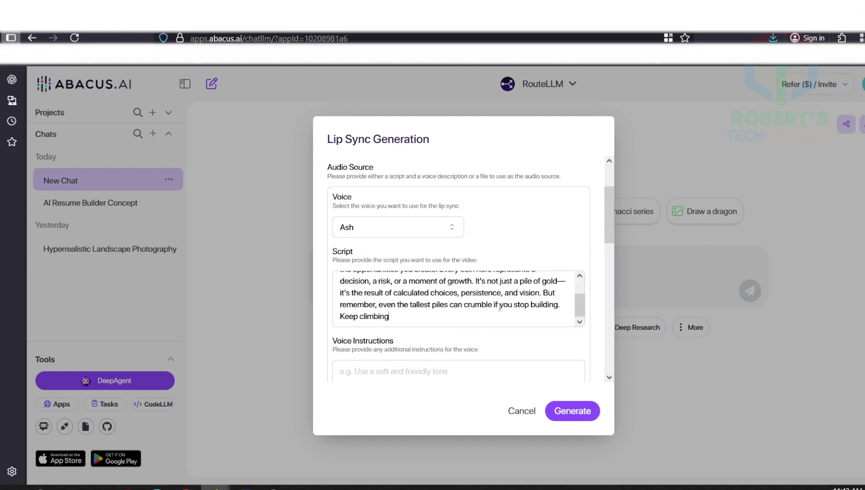
{"action": "scroll", "coordinate": [442, 300], "scroll_direction": "down", "scroll_amount": 4}
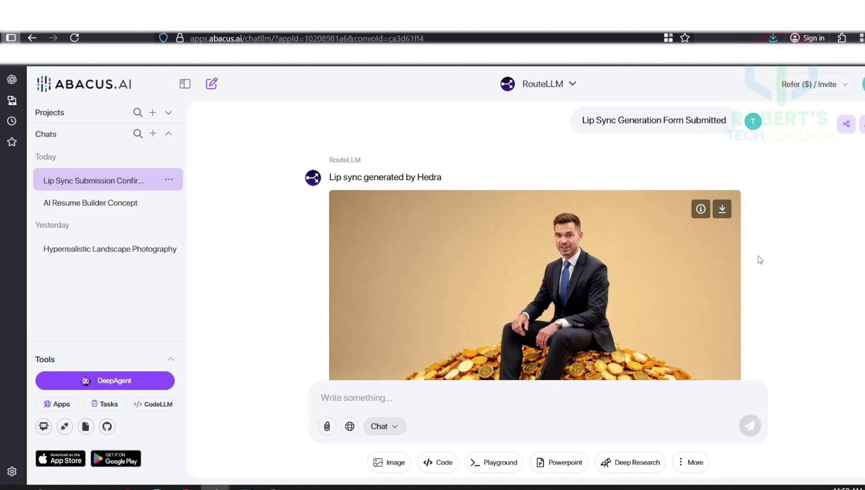
Play the generated Hedra lip-sync video
{"action": "left_click", "coordinate": [337, 340]}
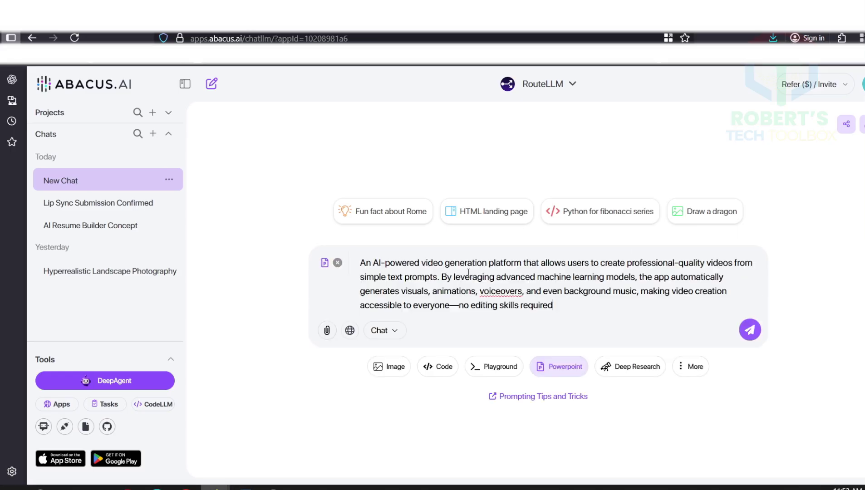
Send the video generation platform deck request with the Default template and hand it to DeepAgent
{"action": "left_click", "coordinate": [750, 328]}
{"action": "left_click", "coordinate": [522, 254]}
{"action": "left_click", "coordinate": [520, 278]}
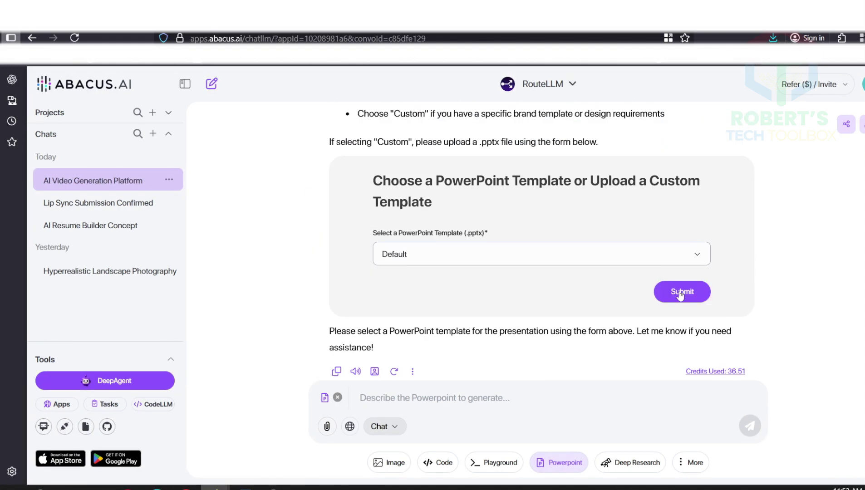
{"action": "left_click", "coordinate": [679, 291]}
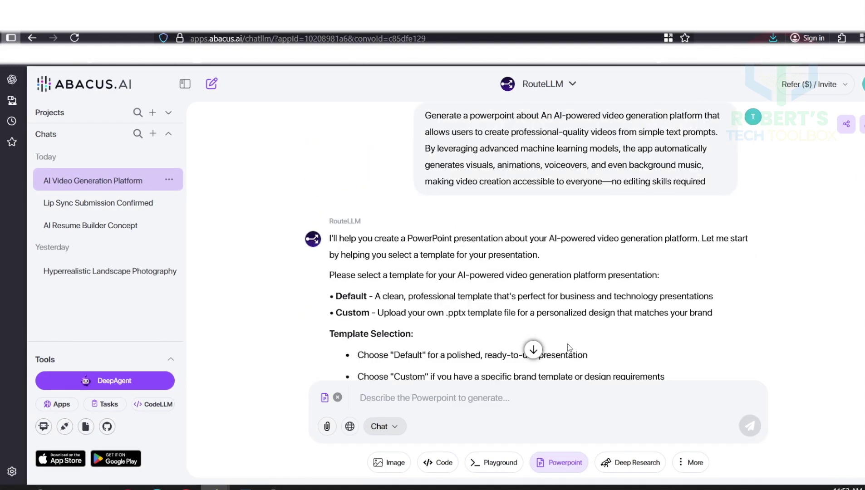
{"action": "left_click", "coordinate": [569, 347]}
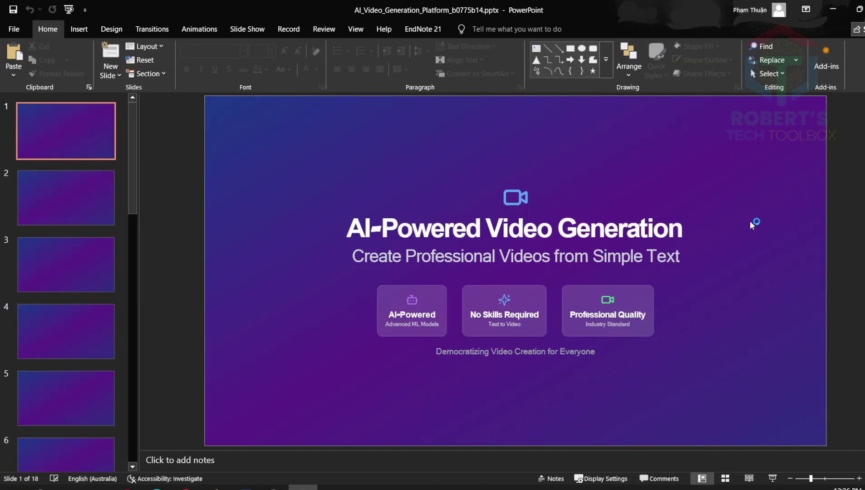
Start the slide show and advance through the deck to slide 15, Revenue Streams
{"action": "left_click", "coordinate": [773, 480]}
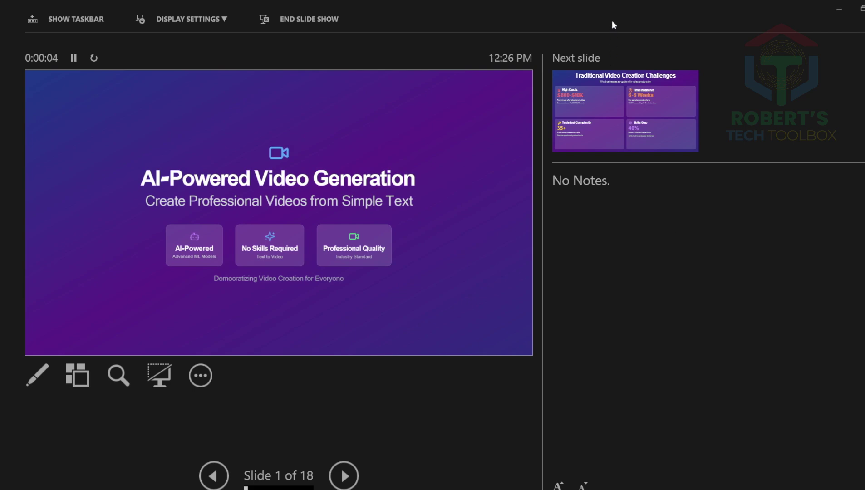
{"action": "key", "text": "Right"}
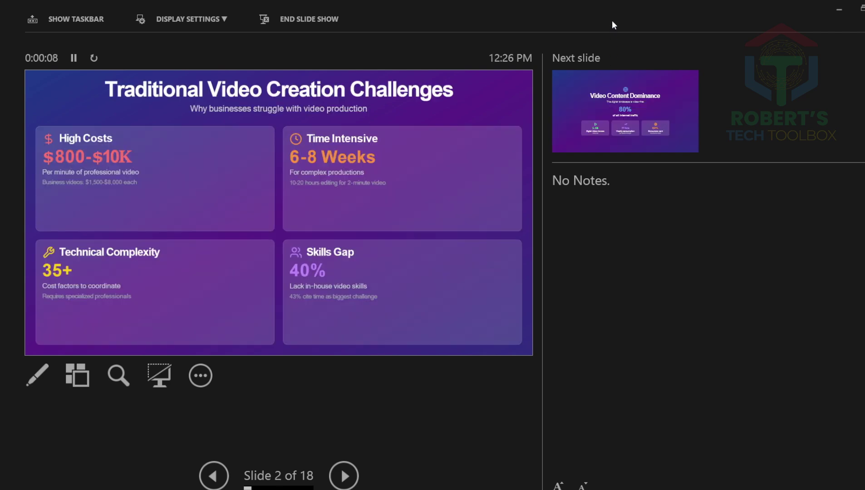
{"action": "key", "text": "Right"}
{"action": "key", "text": "Right"}
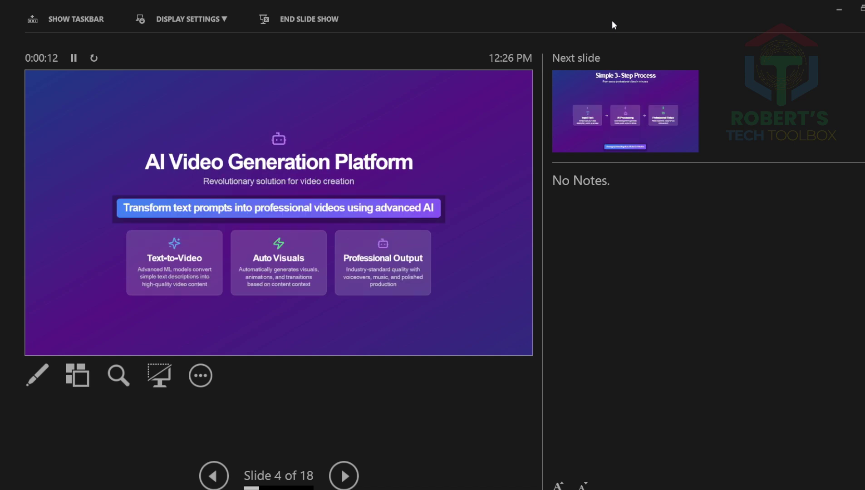
{"action": "key", "text": "Right"}
{"action": "key", "text": "Right"}
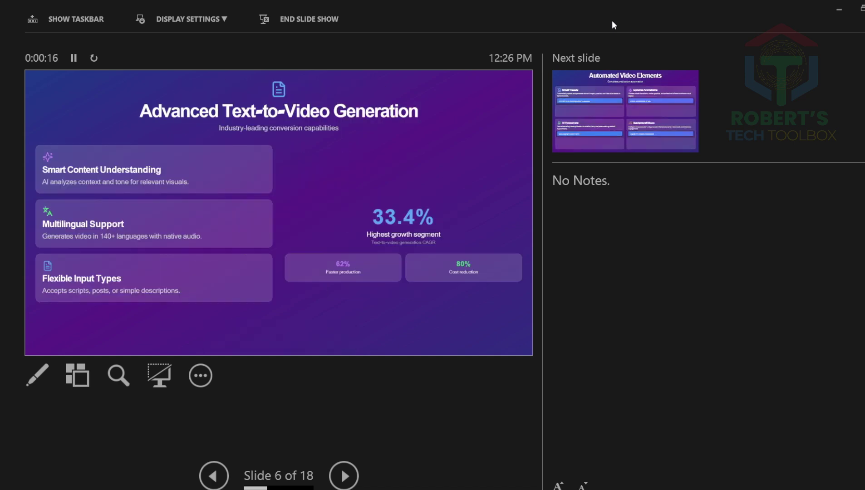
{"action": "key", "text": "Right"}
{"action": "key", "text": "Right"}
{"action": "key", "text": "Right"}
{"action": "key", "text": "Right"}
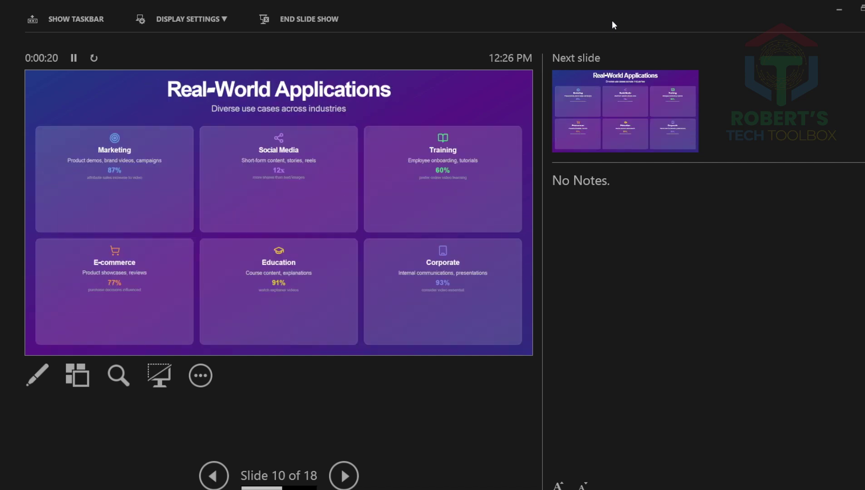
{"action": "key", "text": "Right"}
{"action": "key", "text": "Right"}
{"action": "key", "text": "Right"}
{"action": "key", "text": "Right"}
{"action": "key", "text": "Right"}
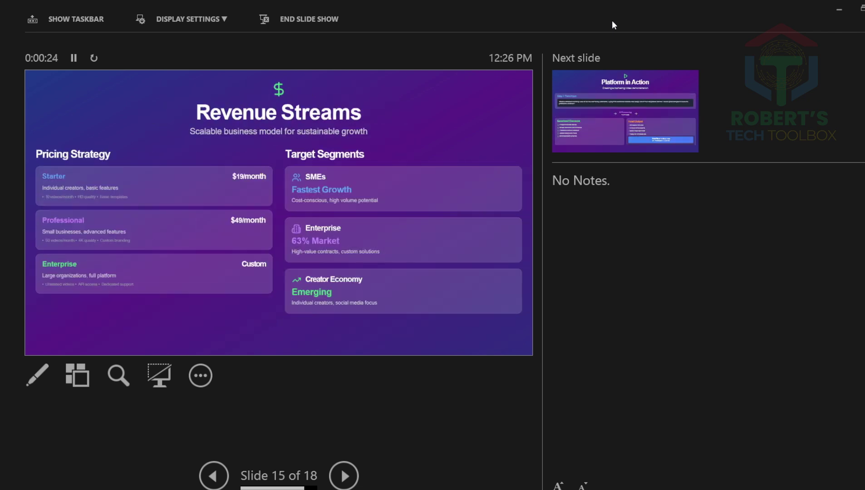
{"action": "key", "text": "Right"}
{"action": "key", "text": "Right"}
{"action": "key", "text": "Right"}
{"action": "key", "text": "Right"}
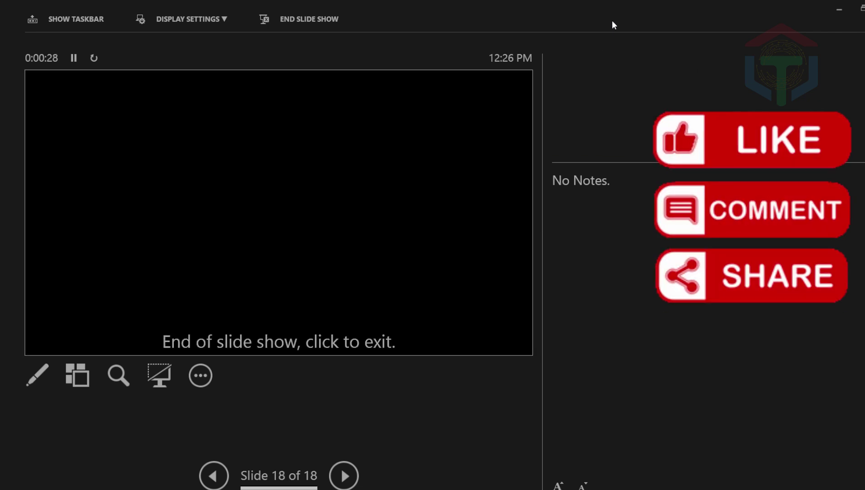